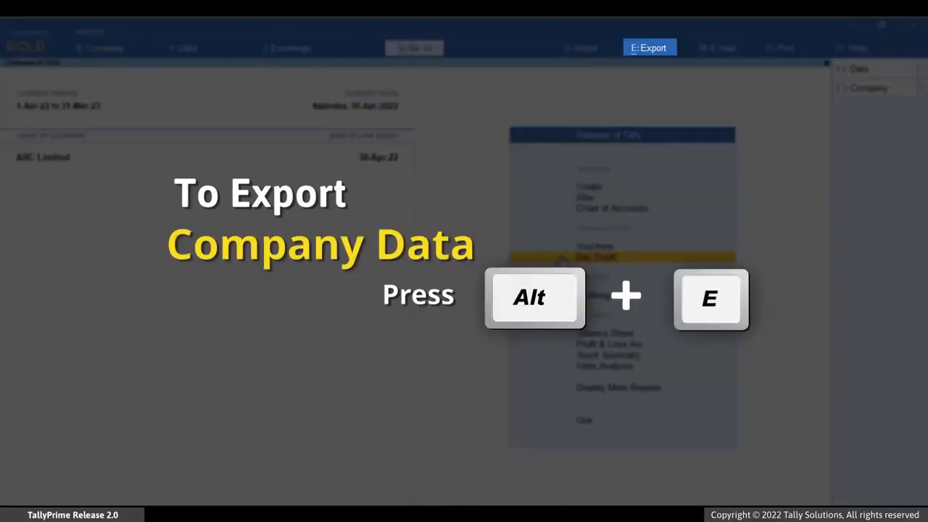
- Start a masters export for the company and set the type of master to Stock Items in the export configuration
click(665, 50)
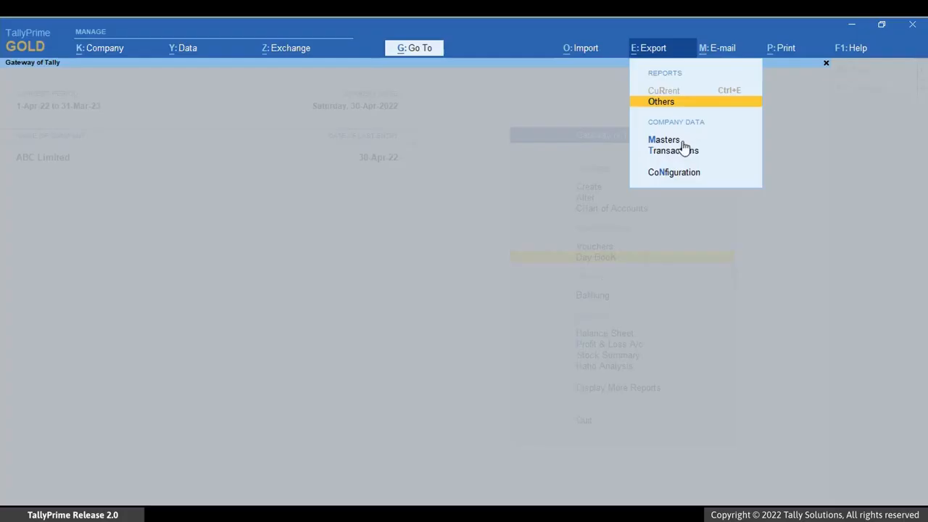
click(679, 143)
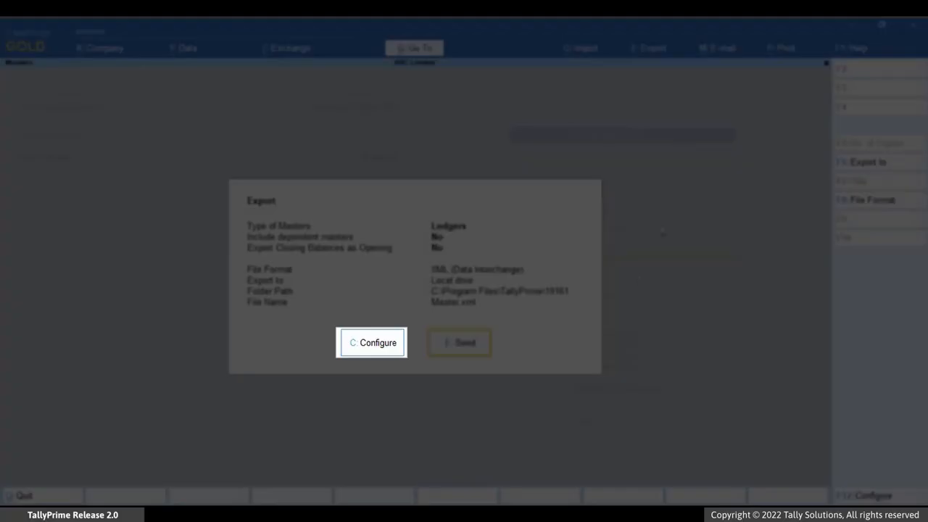
key(c)
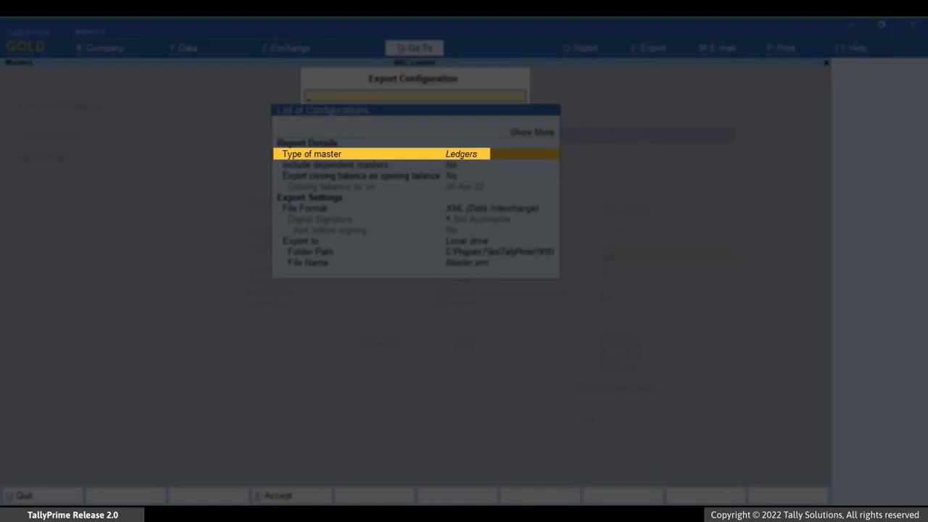
key(Return)
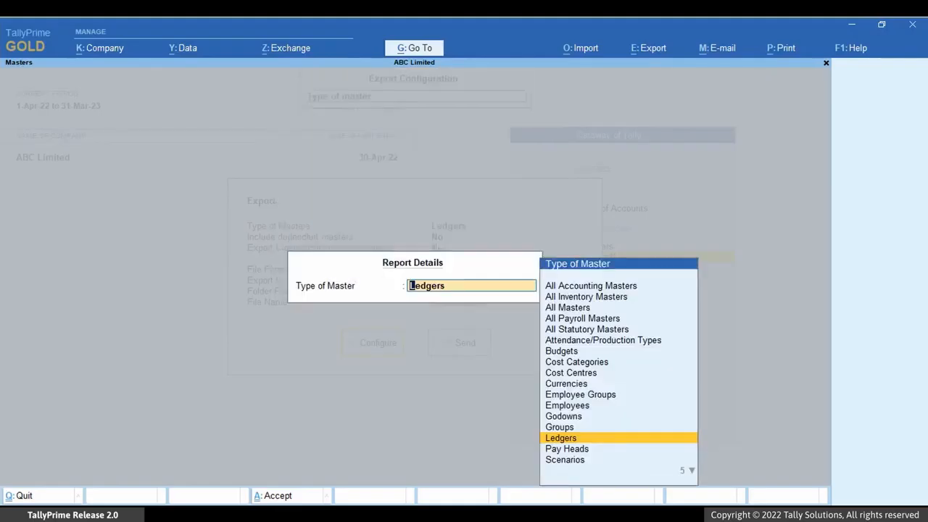
key(Down)
key(Down)
key(Down)
key(Down)
key(Down)
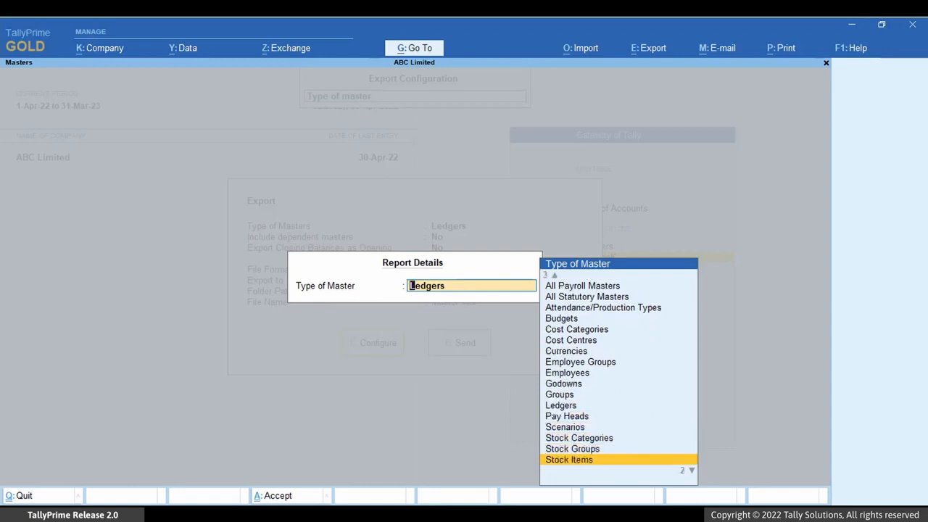
key(Return)
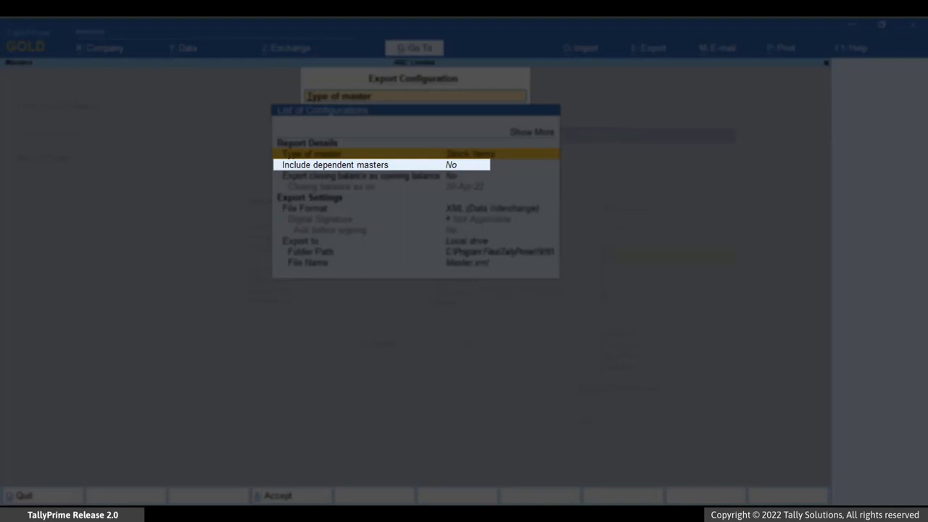
- Set Include dependent masters to Yes and choose XML (Data Interchange) as the file format
key(Down)
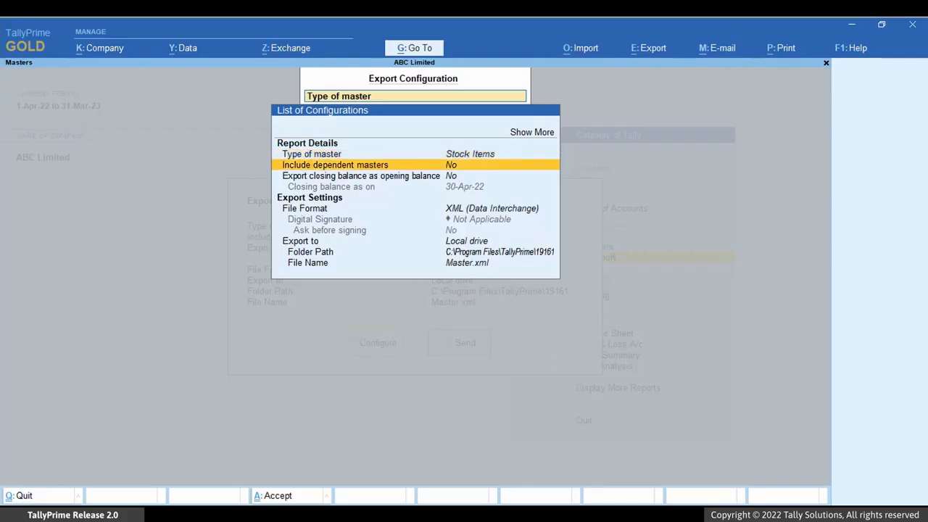
key(Return)
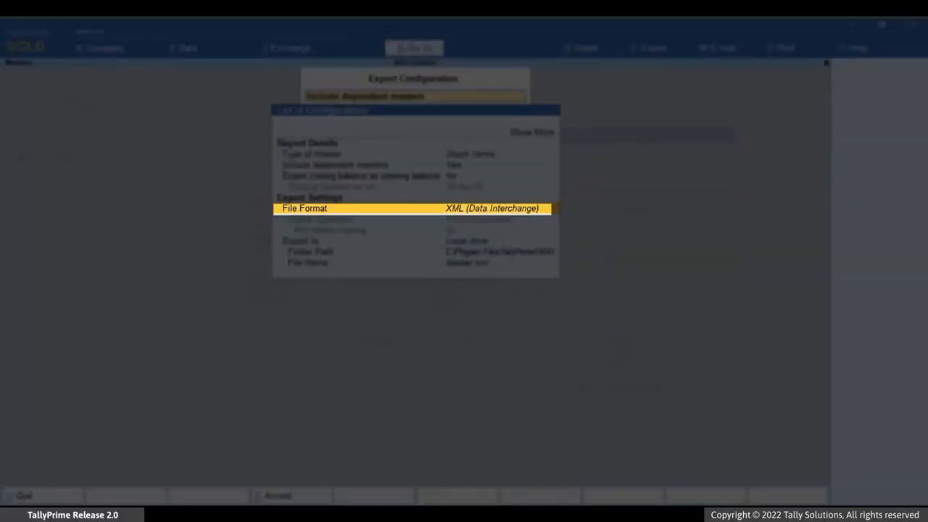
key(Return)
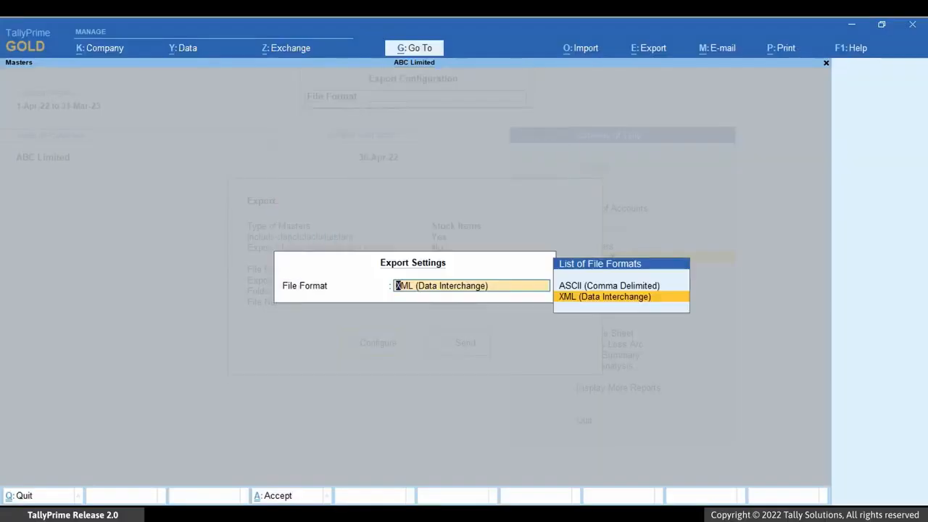
key(Up)
key(Down)
key(Return)
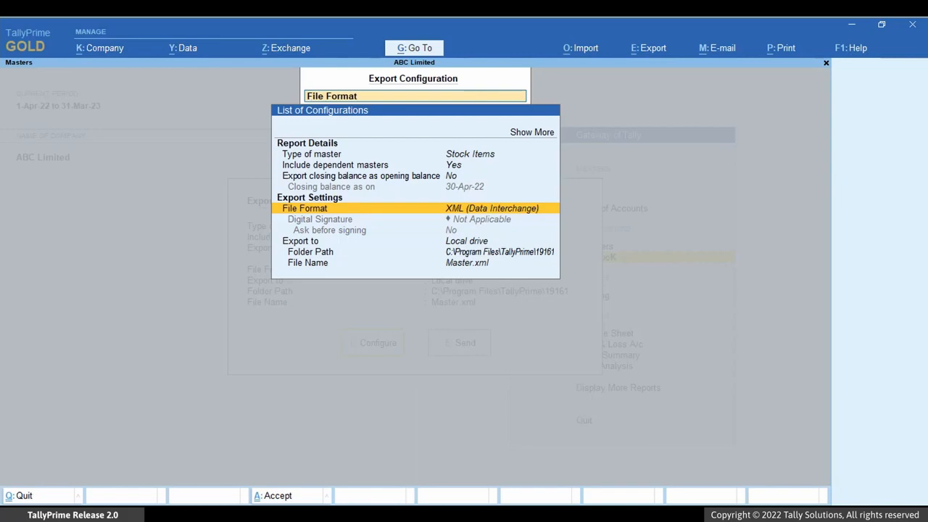
- Choose Local drive as the export destination and open the entry for a manually specified folder path
key(Down)
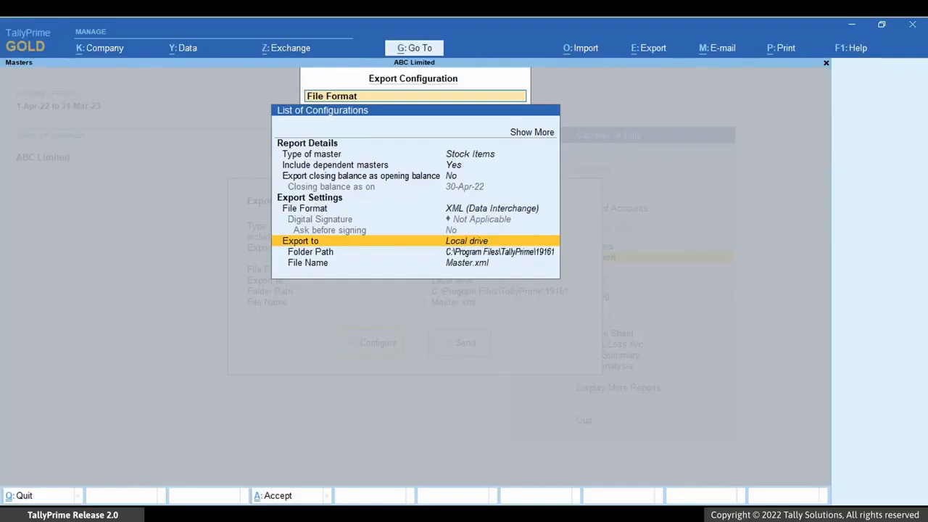
key(Return)
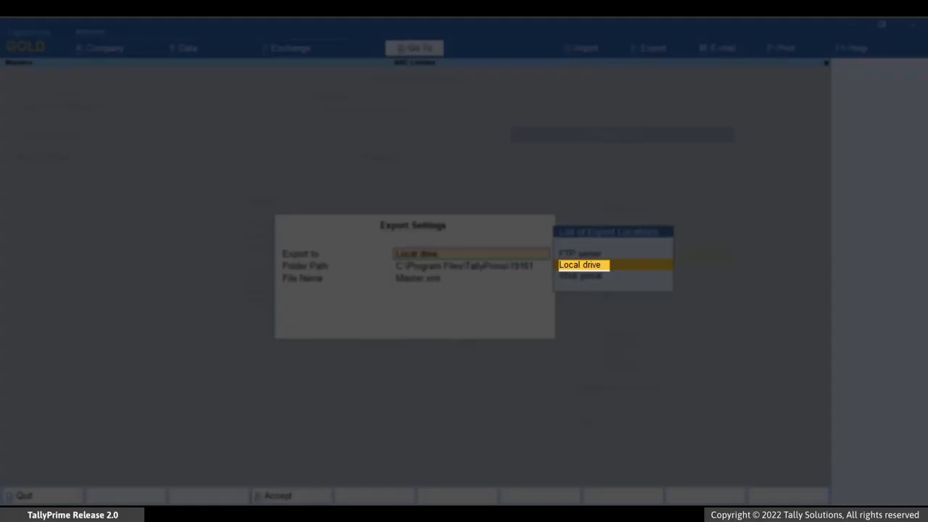
key(Return)
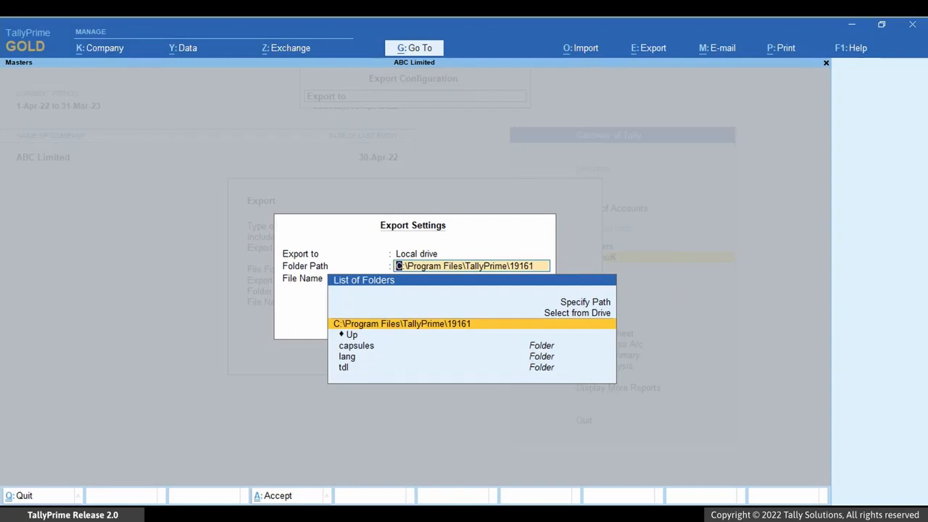
key(Up)
key(Up)
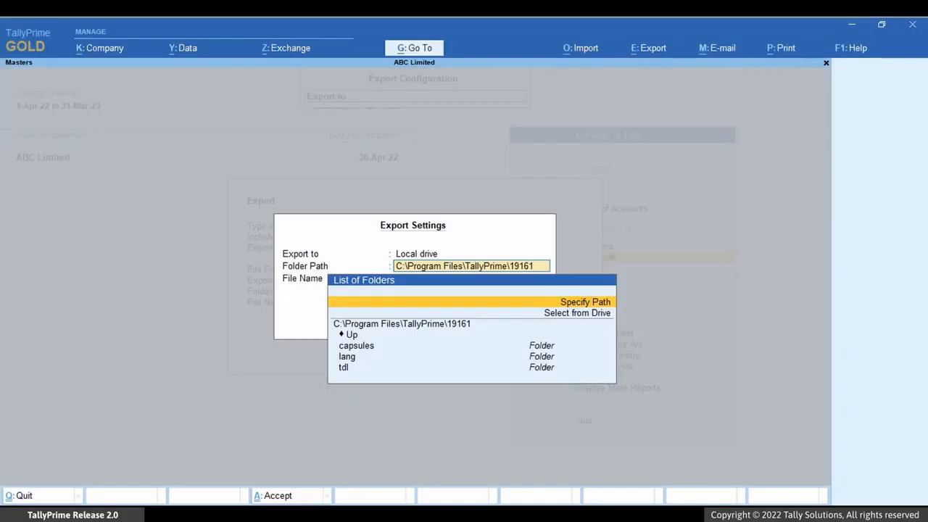
key(Return)
- Copy the path D:\export from File Explorer and set it as the export folder, keeping the file name Master.xml
key(alt+Tab)
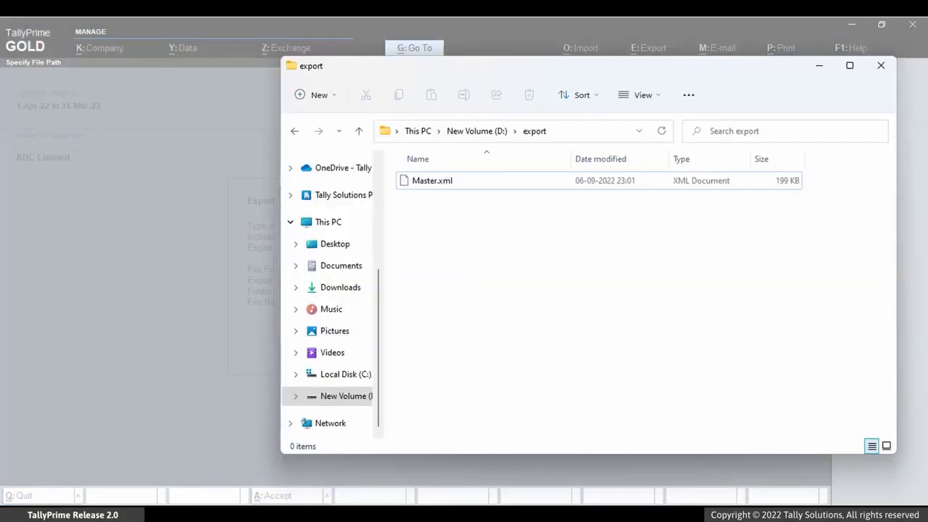
key(F4)
key(ctrl+shift+Left)
key(ctrl+shift+Left)
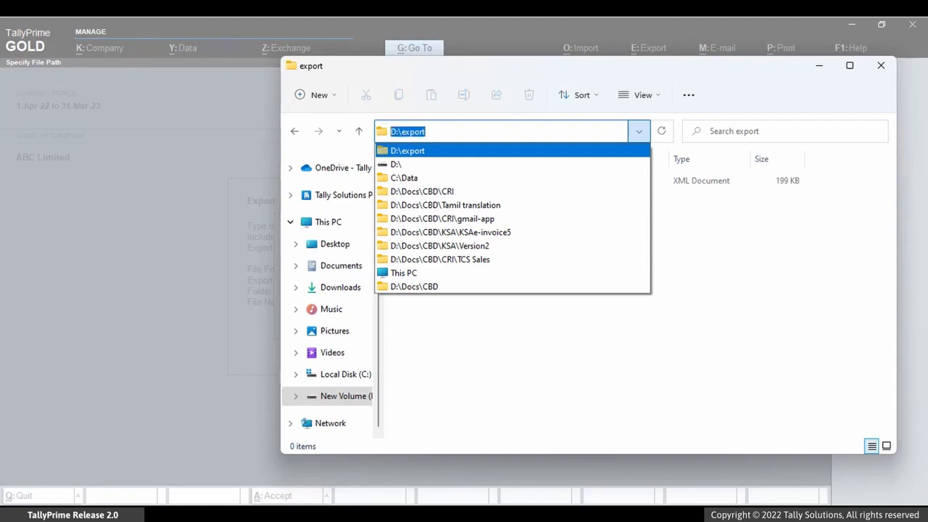
key(ctrl+c)
key(alt+Tab)
key(ctrl+v)
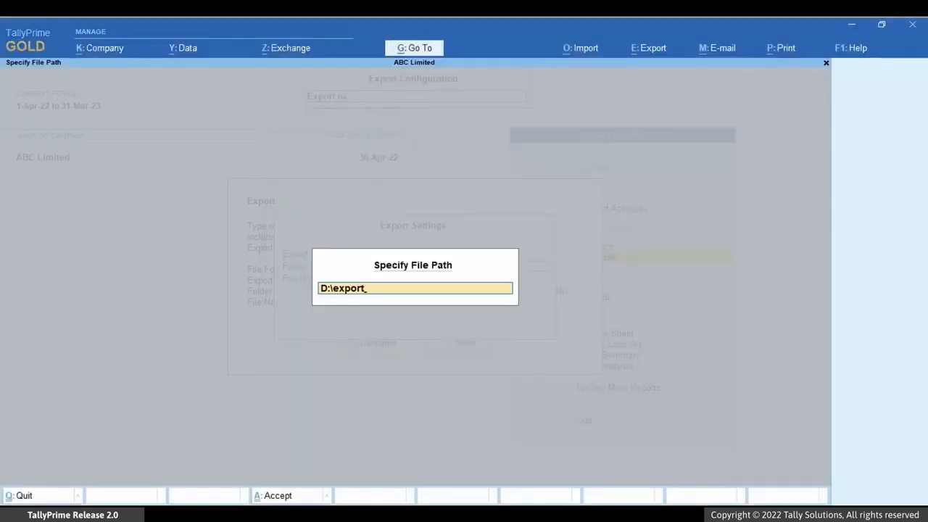
key(Return)
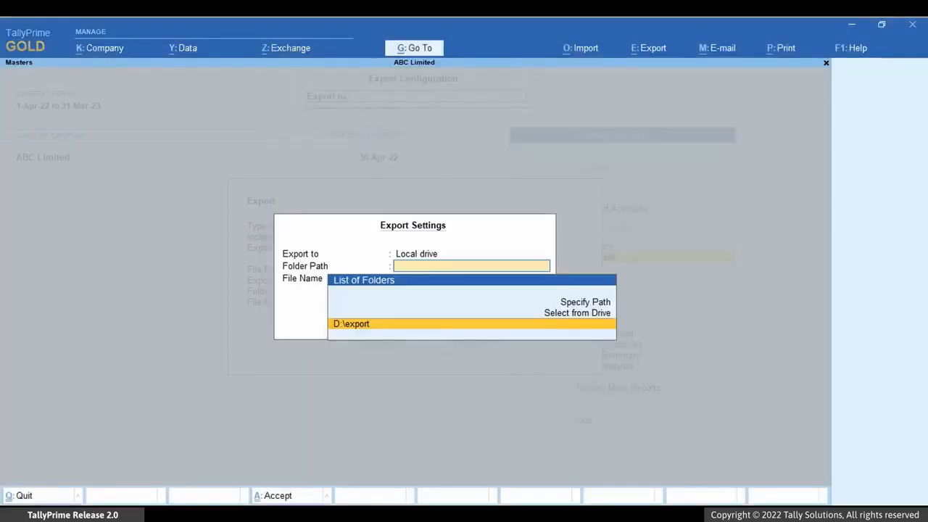
key(Return)
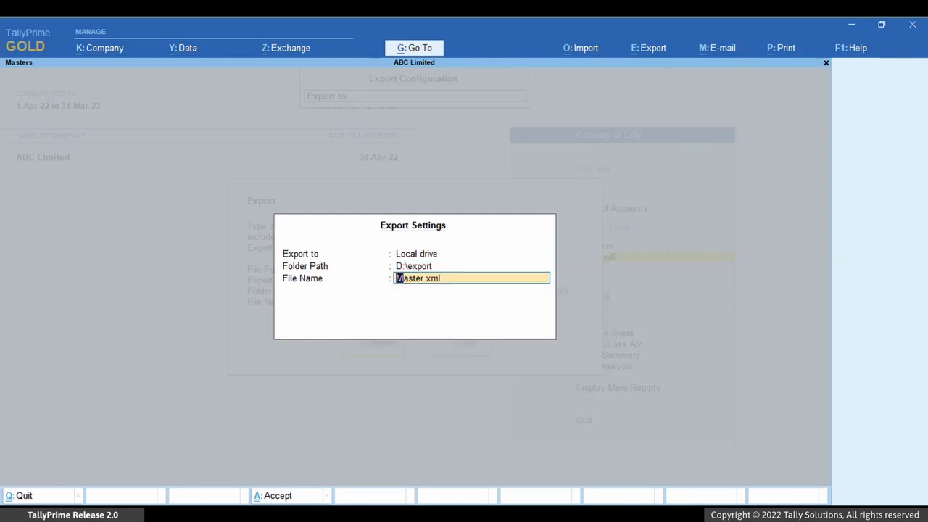
key(ctrl+a)
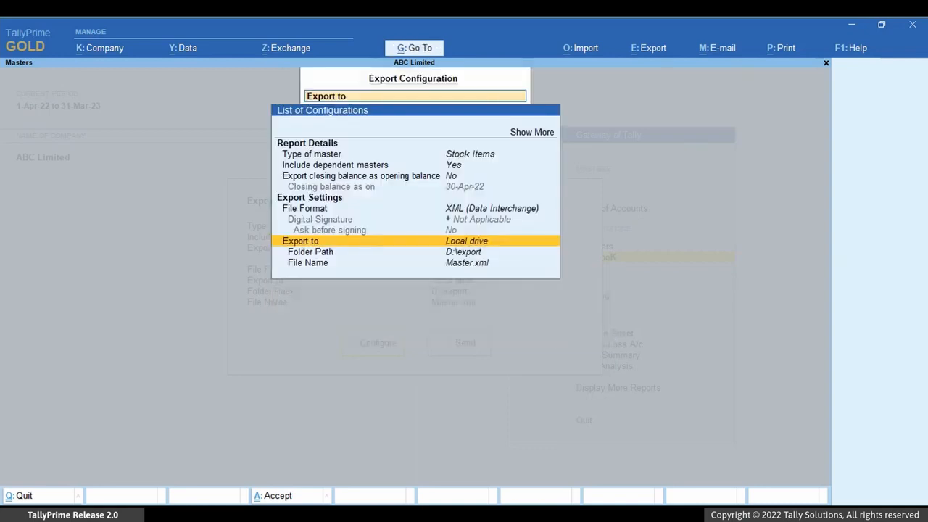
- Show the additional export configuration options and export the Stock Items masters with the configured settings
key(Up)
key(Up)
key(Up)
key(Up)
key(Up)
key(Up)
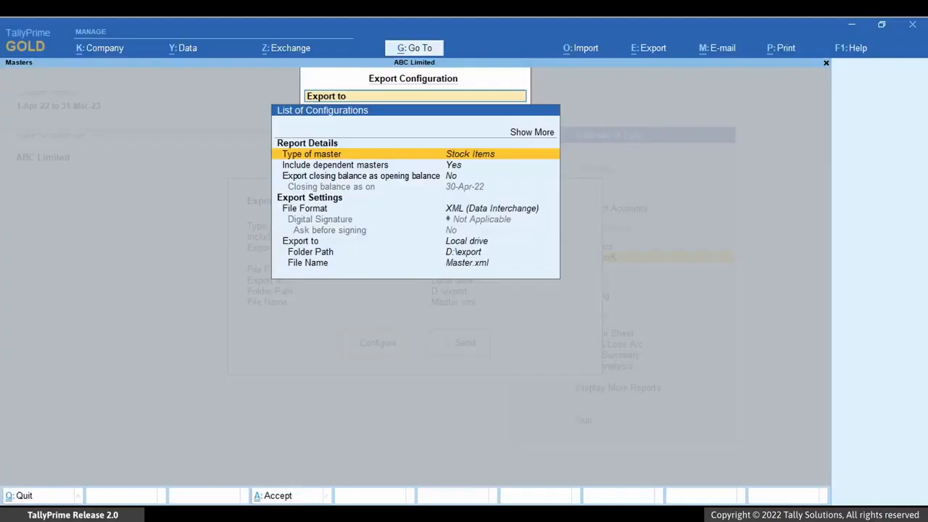
key(Return)
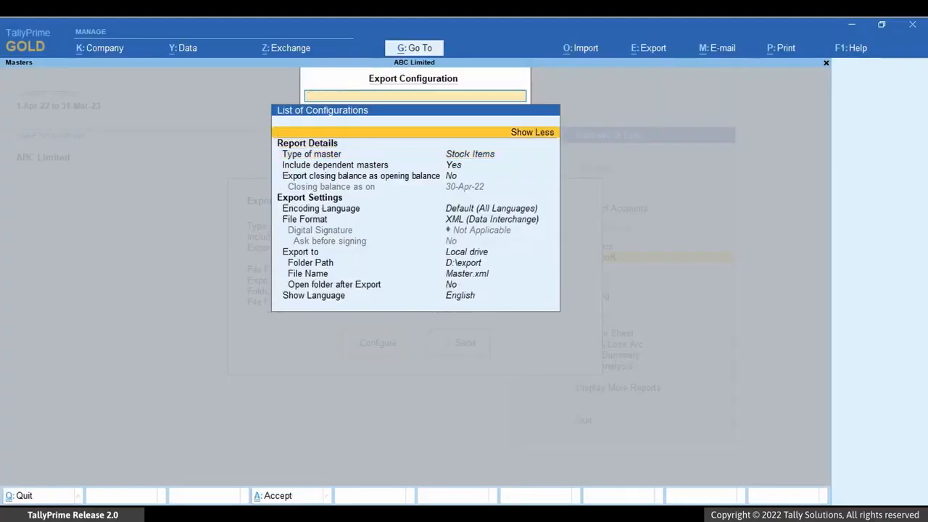
key(ctrl+a)
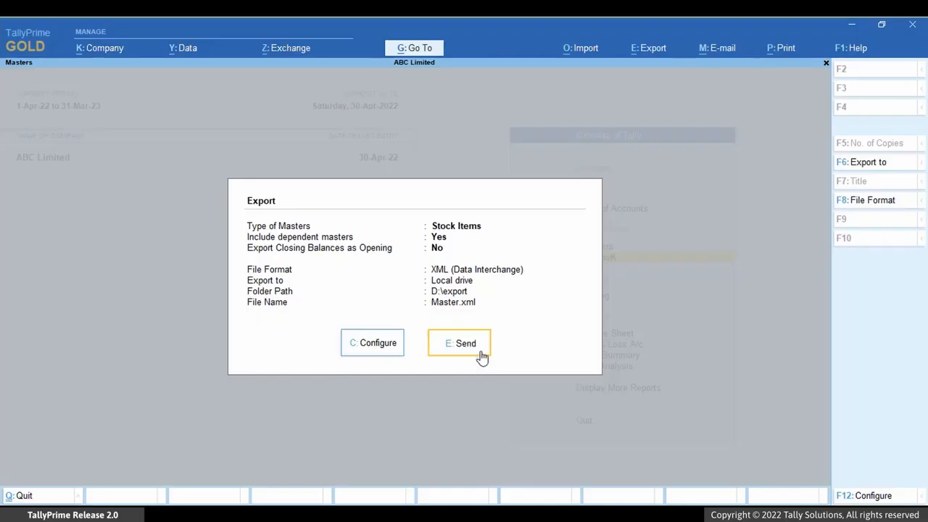
click(464, 344)
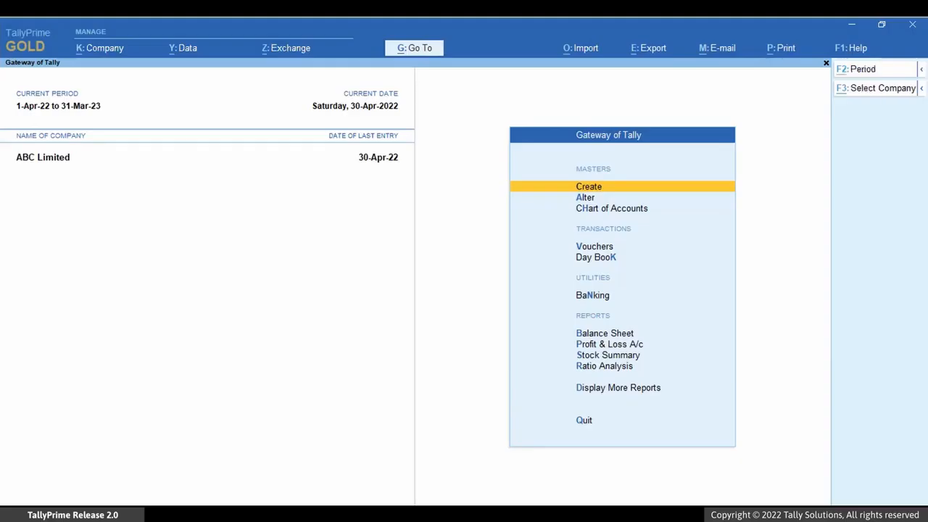
- Shut the company ABC Limited and open the company National Enterprises
key(alt+k)
key(Down)
key(Down)
key(Down)
key(Down)
key(Return)
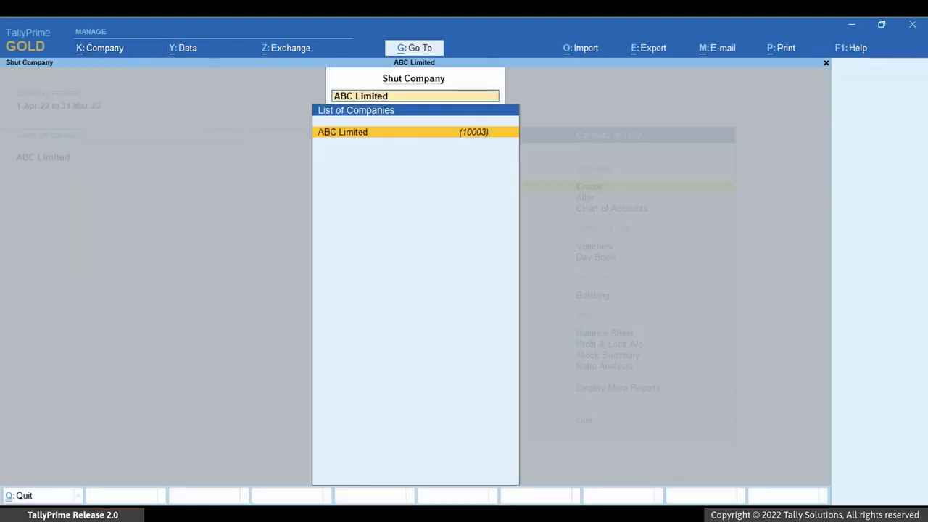
key(Return)
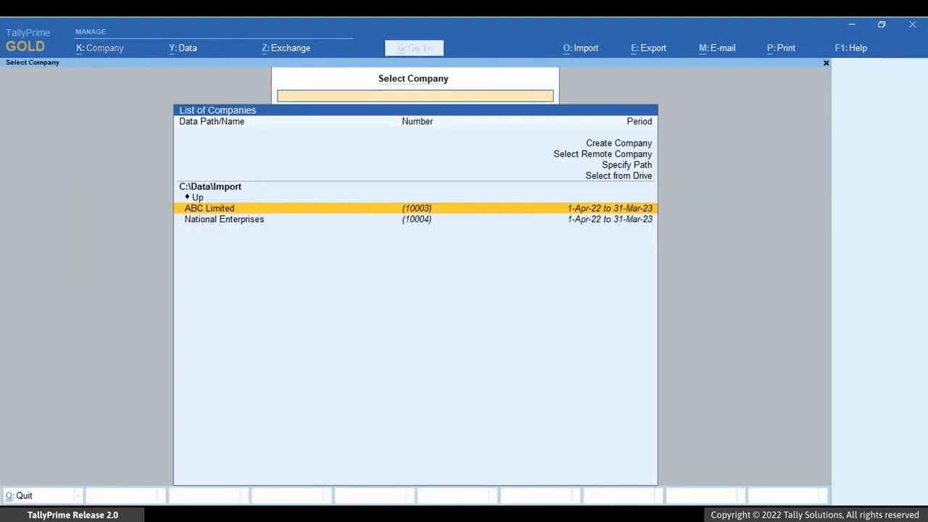
key(Down)
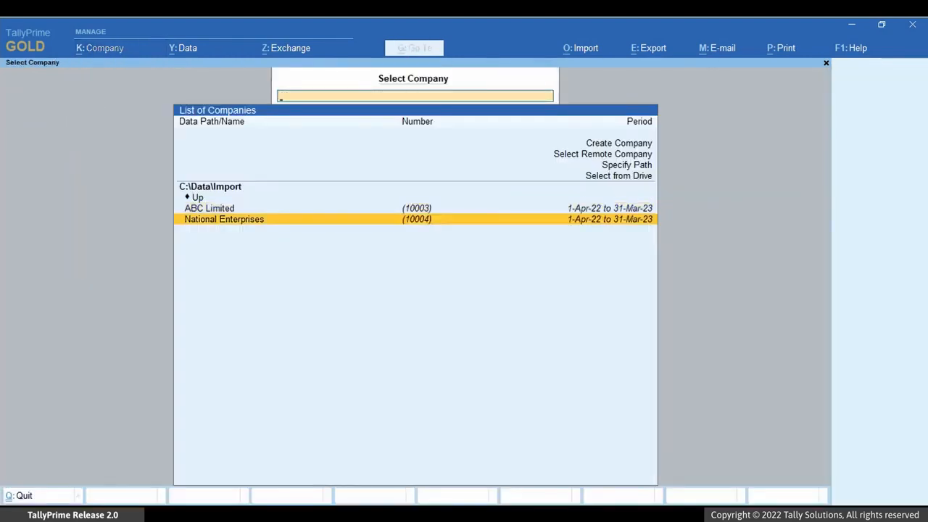
key(Return)
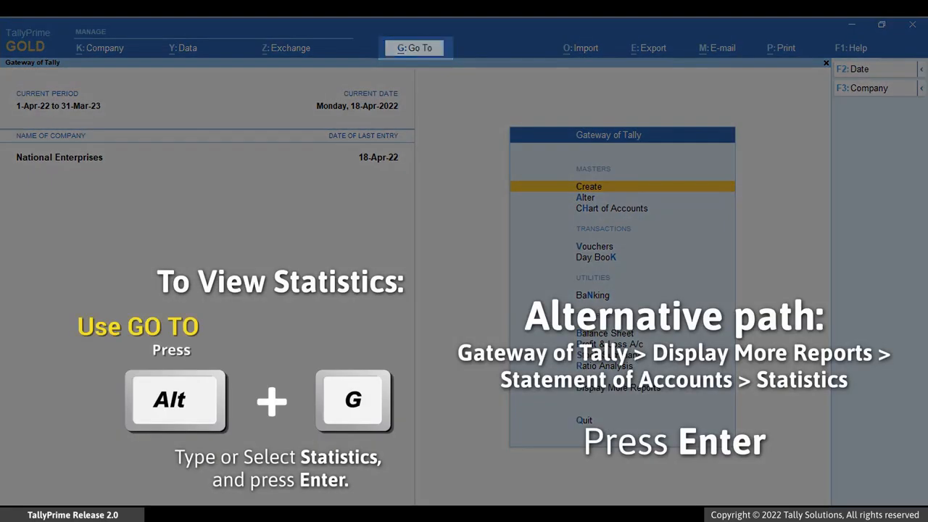
- Examine the Statistics report of National Enterprises for the number of masters per account type, and close it
key(alt+g)
text(Sta)
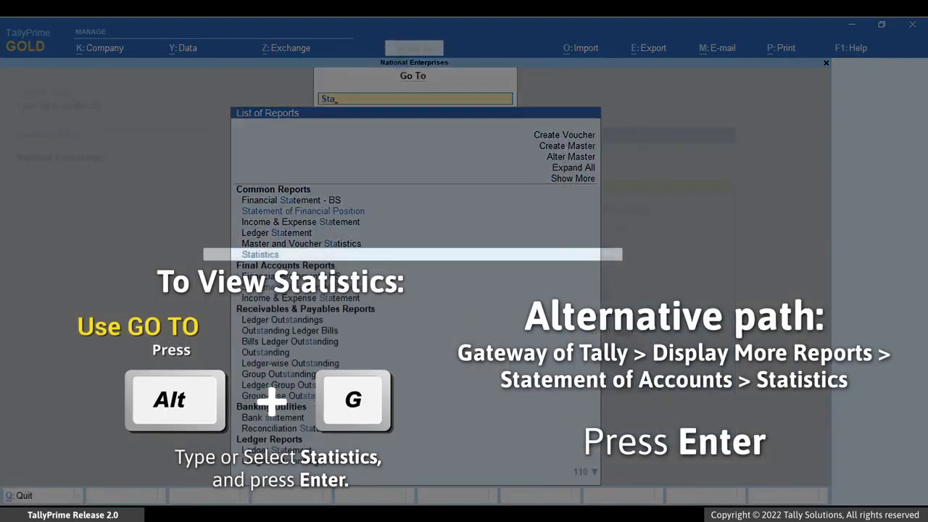
key(Down)
key(Down)
key(Down)
key(Down)
key(Return)
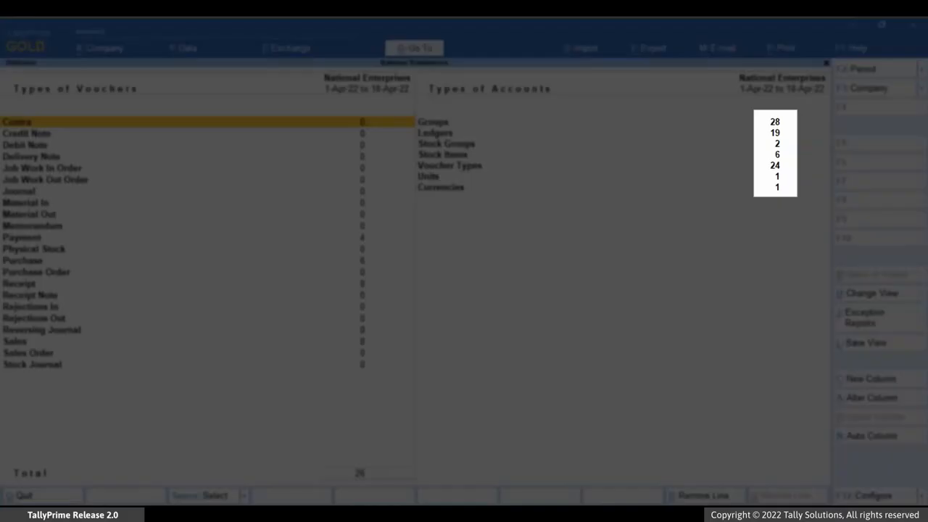
key(Escape)
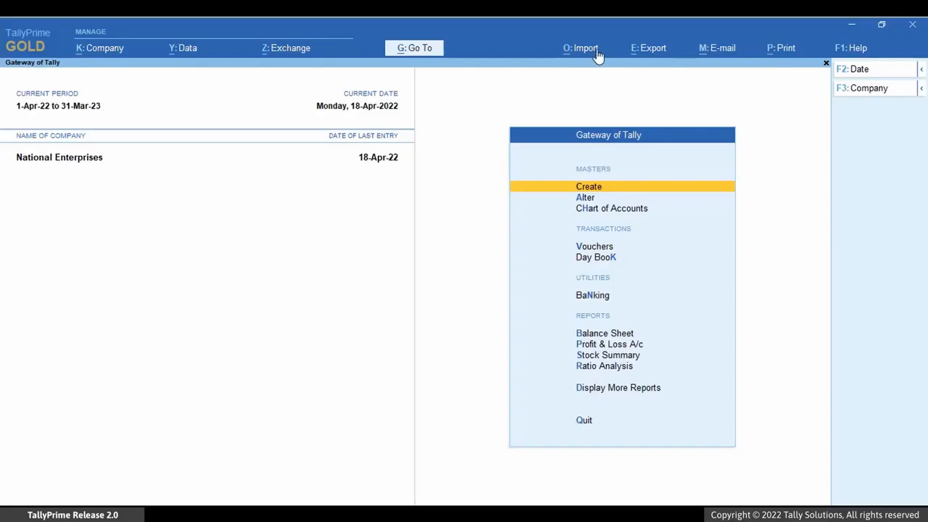
- Start a masters import into National Enterprises and set the import file path to D:\export
click(586, 48)
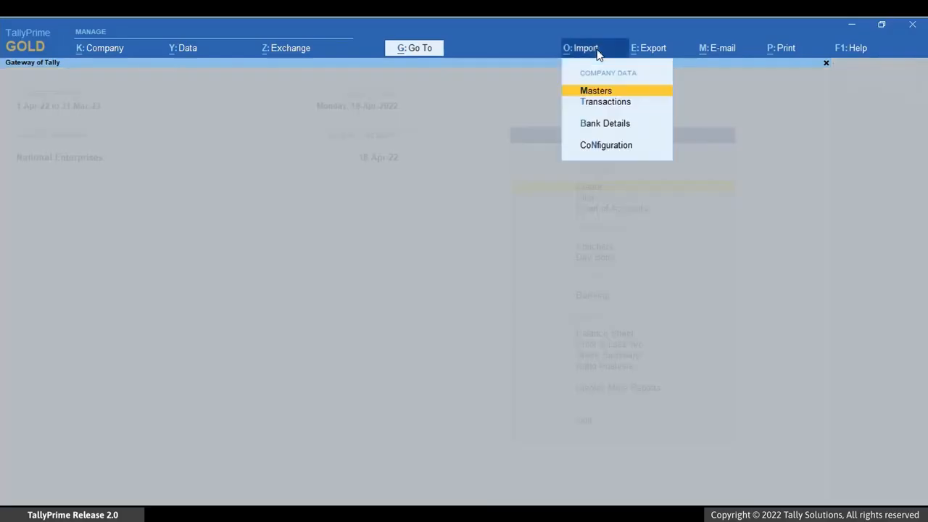
click(633, 91)
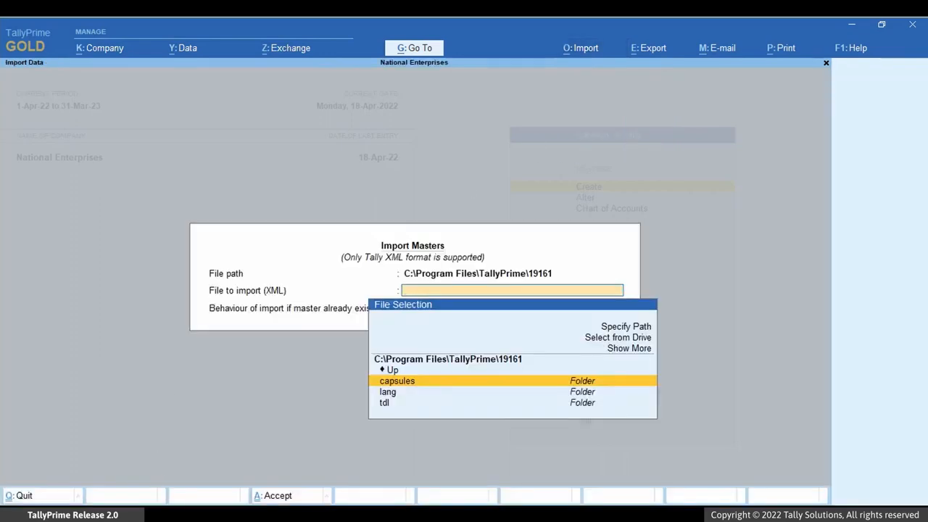
key(Up)
key(Up)
key(Up)
key(Up)
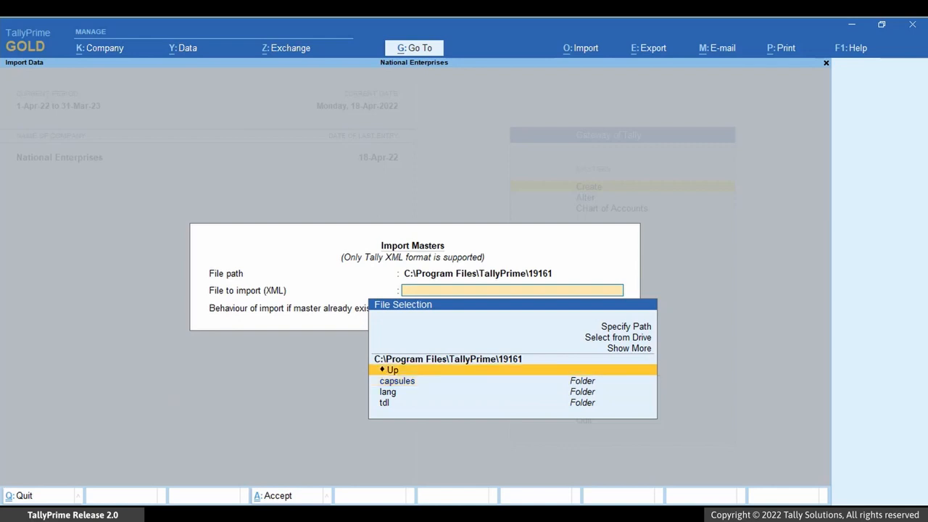
key(Return)
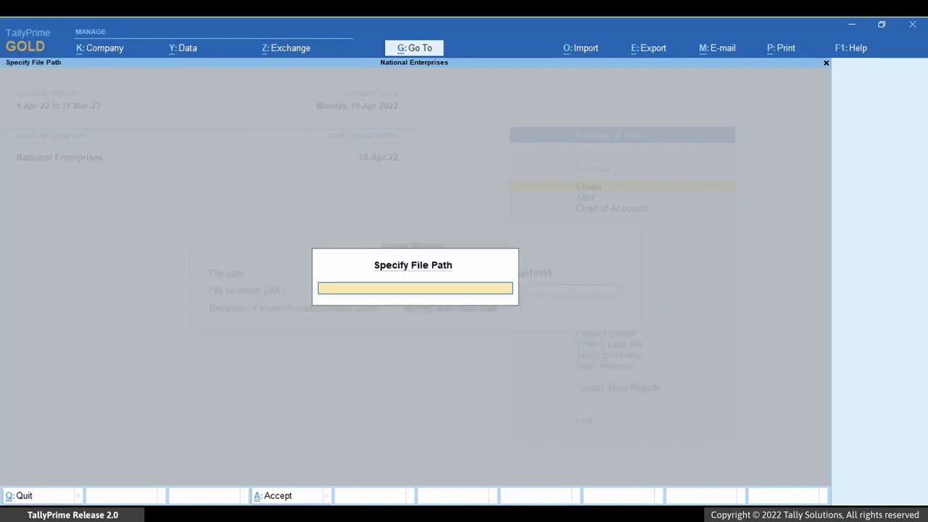
text(D:\export)
key(Return)
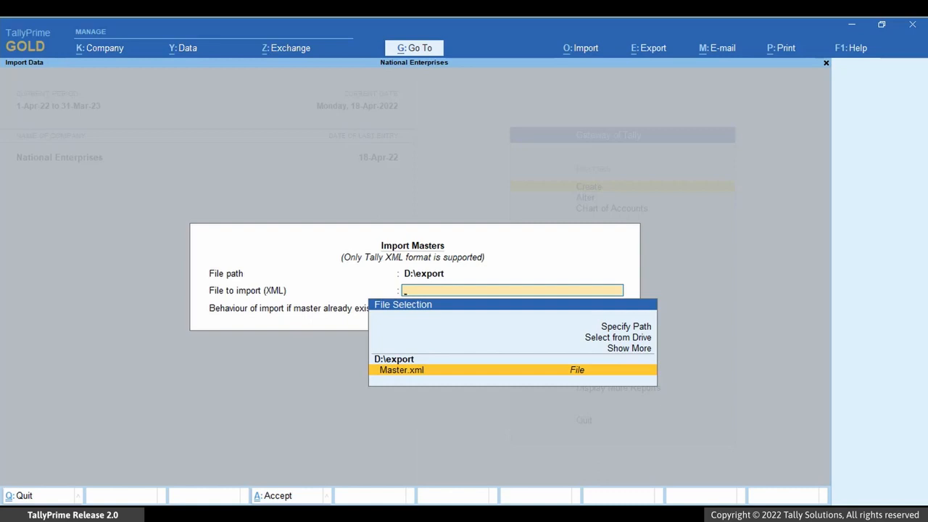
- Choose Master.xml as the file and import it with Ignore duplicates as the behaviour for existing masters
key(Return)
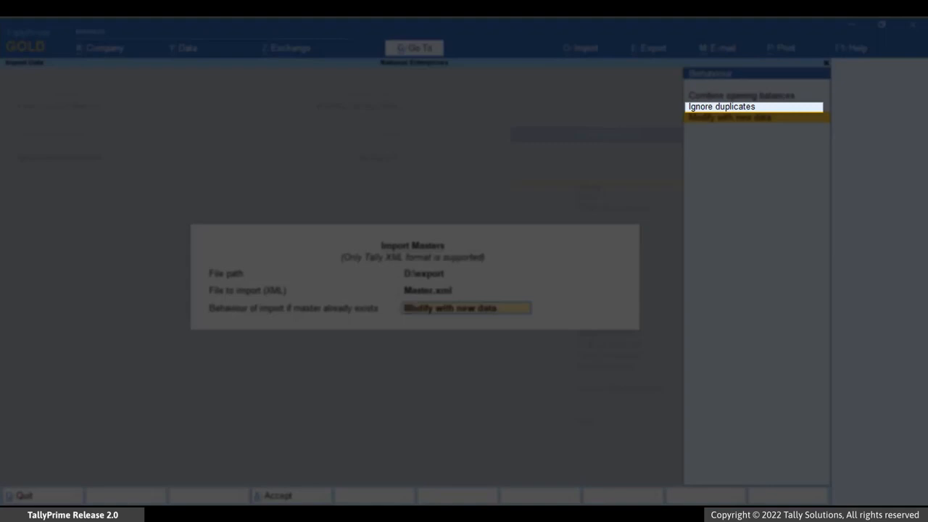
key(Up)
key(Return)
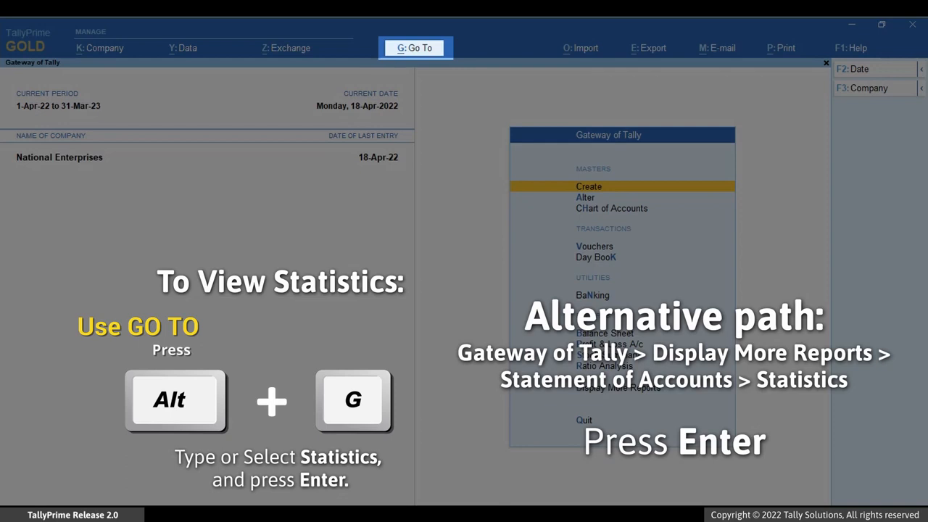
- Find and open the Statistics report of National Enterprises to check the masters after the import
key(alt+g)
text(St)
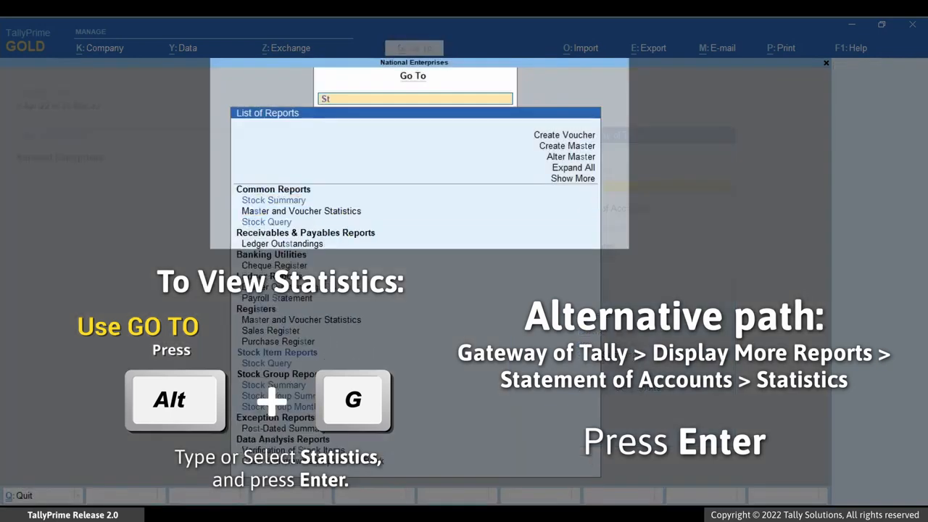
text(a)
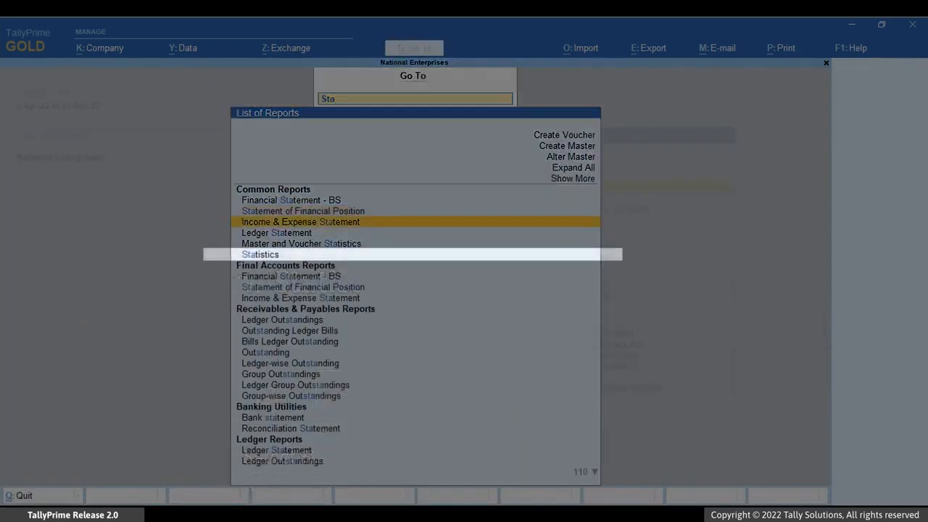
key(Down)
key(Down)
key(Down)
key(Return)
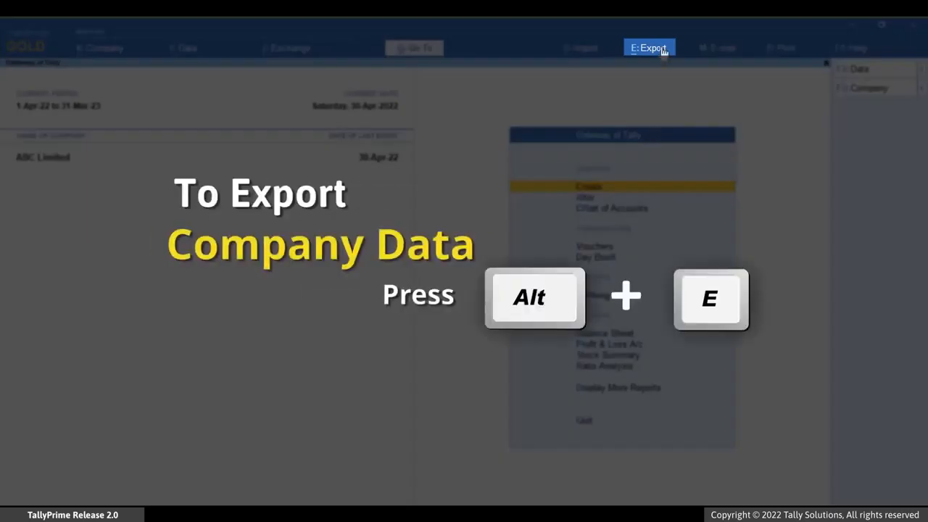
- Configure a transactions export from ABC Limited with the type of voucher entries set to Accounting Entries Only
click(662, 48)
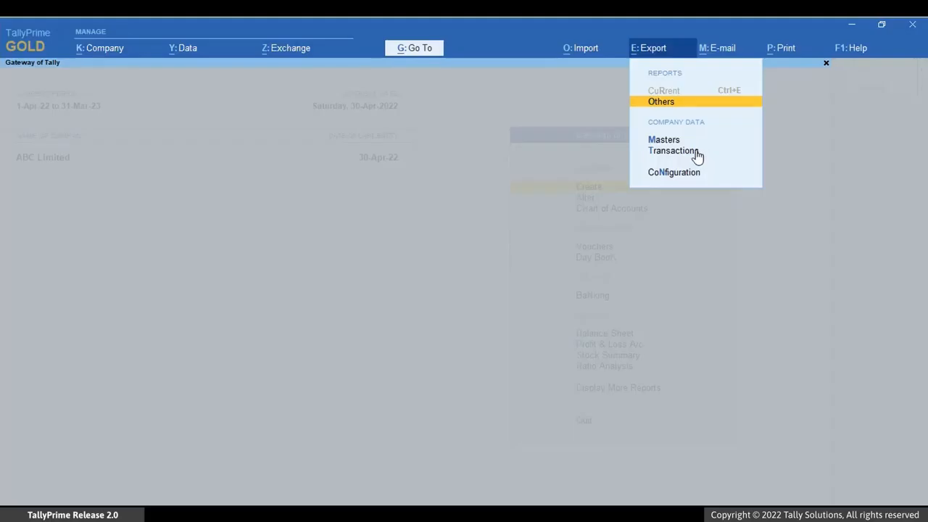
click(696, 154)
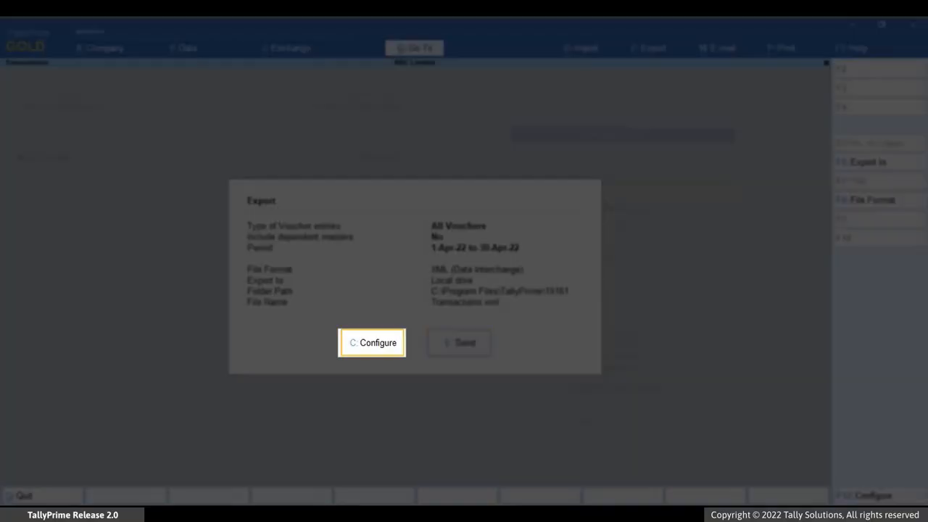
key(c)
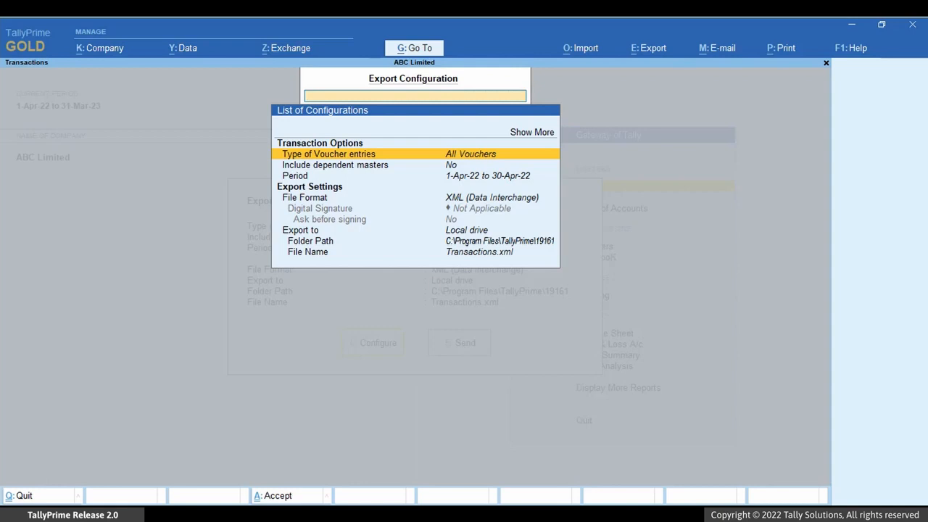
key(Return)
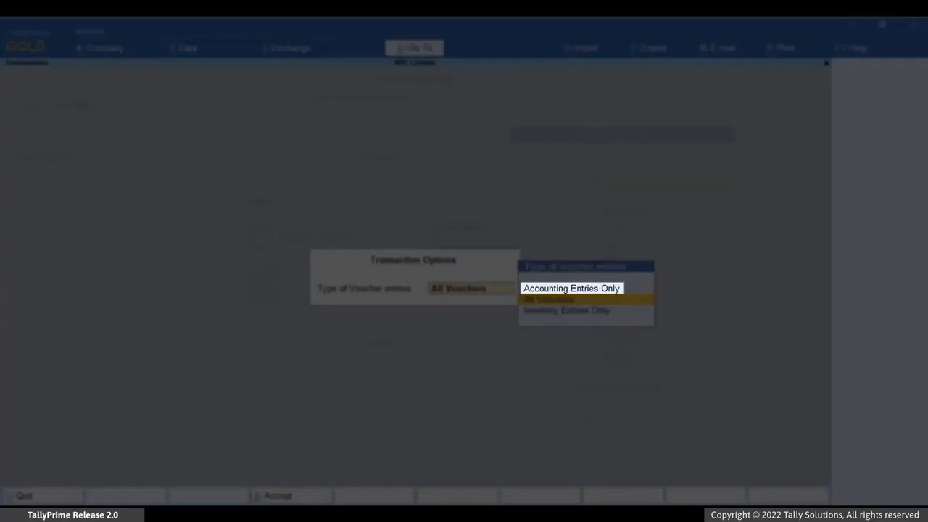
key(Up)
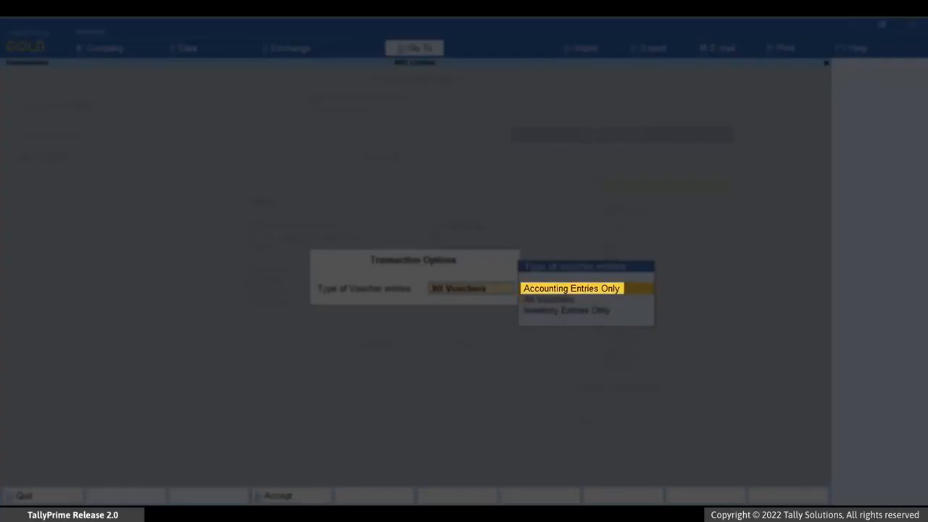
key(Return)
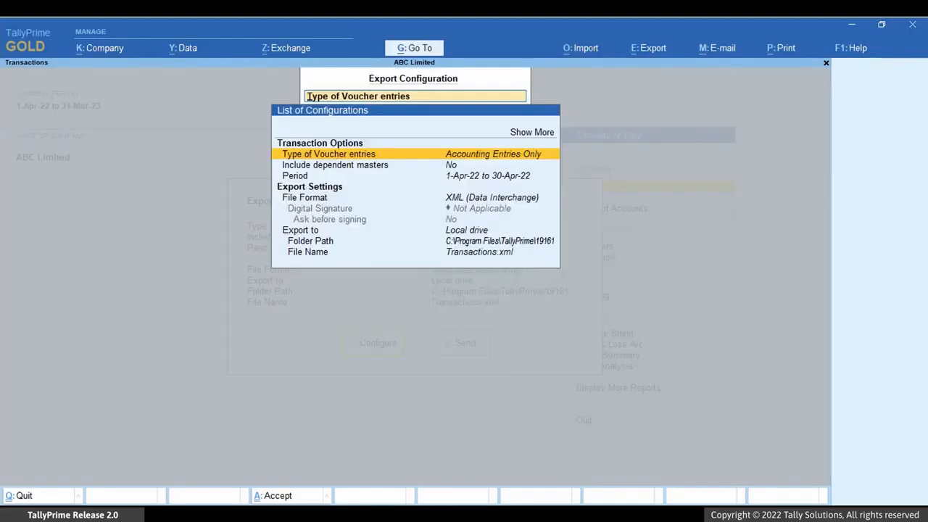
- Include dependent masters in the export and keep the period from 1-4-2022 to 30-4-2022
key(Down)
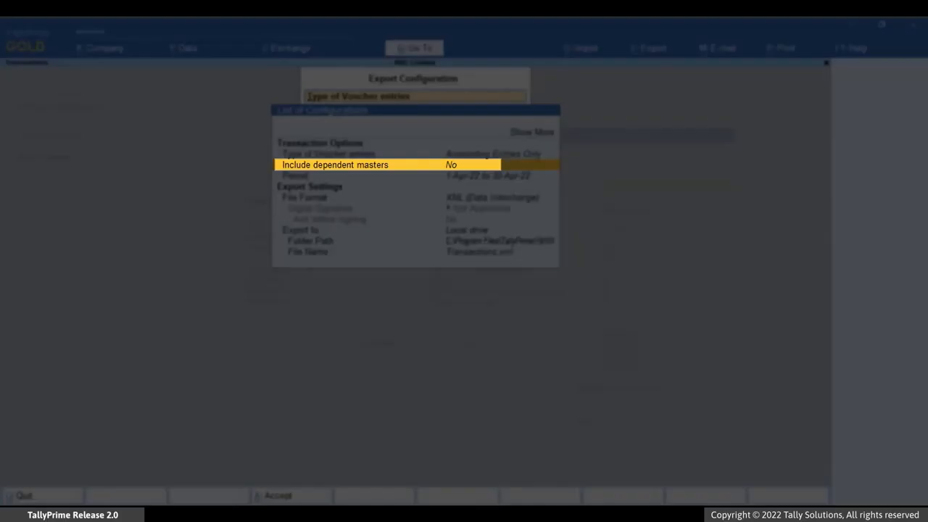
key(Return)
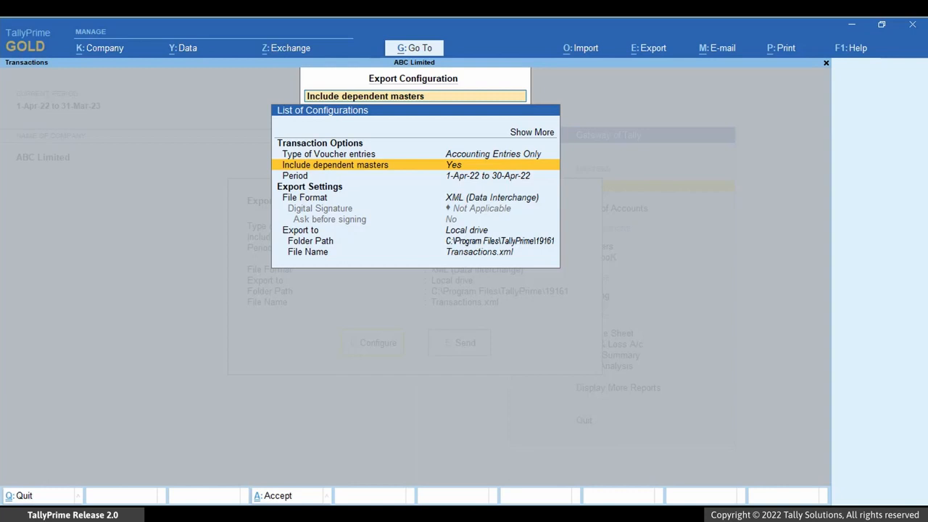
key(Down)
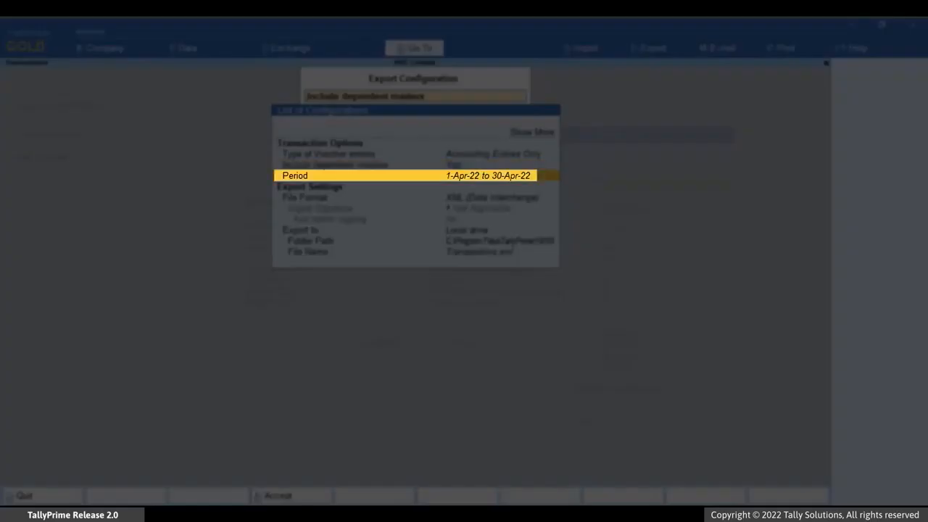
key(Return)
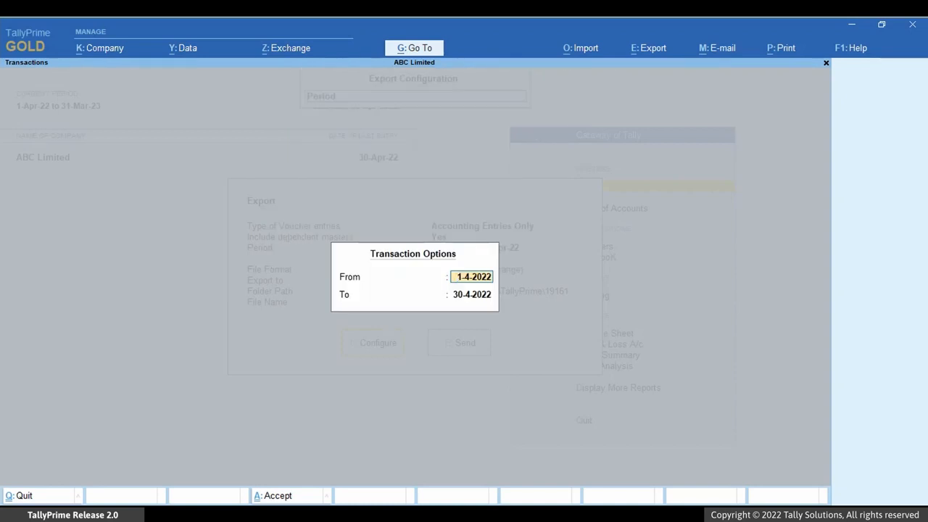
key(Return)
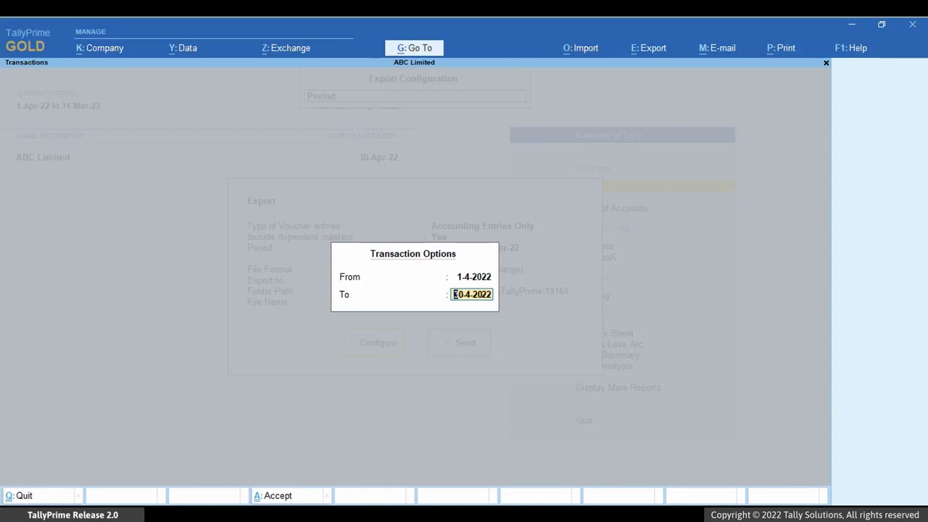
key(Return)
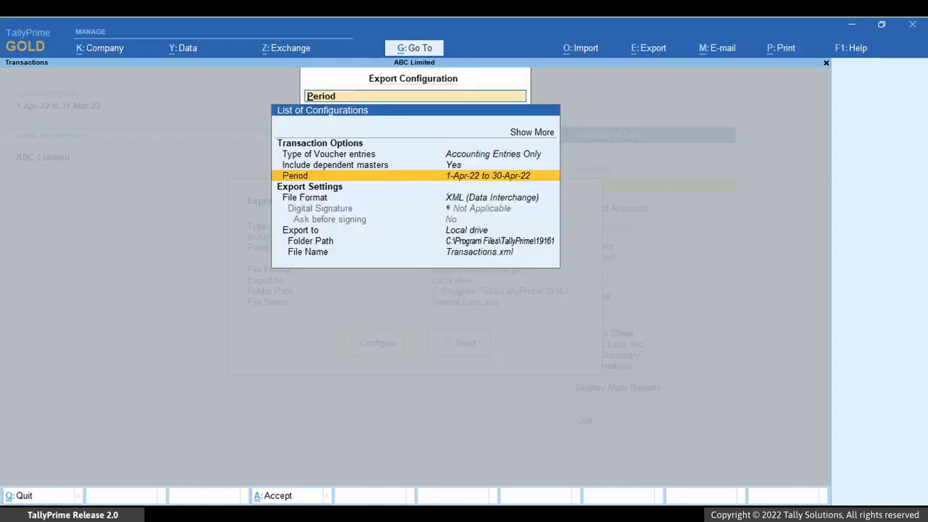
- Keep Local drive as the export location and set the folder path to D:\export
key(Down)
key(Down)
key(Return)
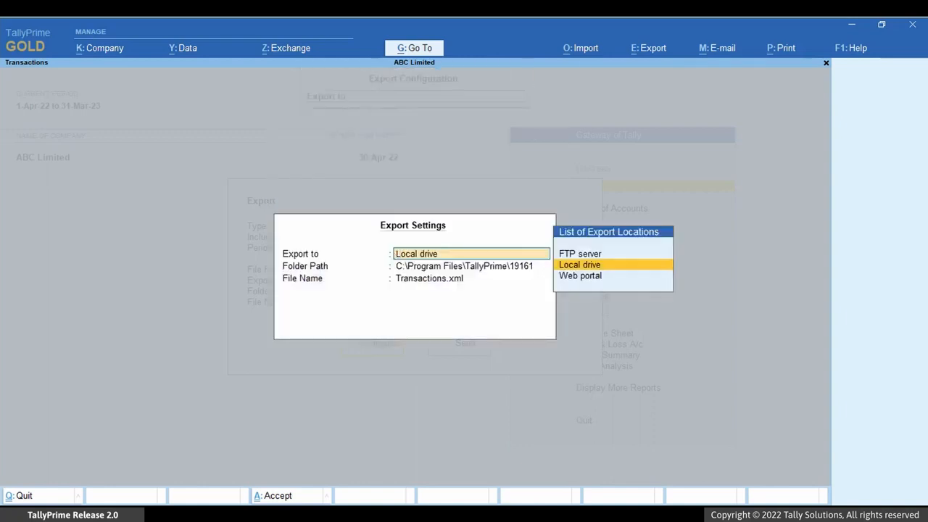
key(Return)
key(Up)
key(Up)
key(Return)
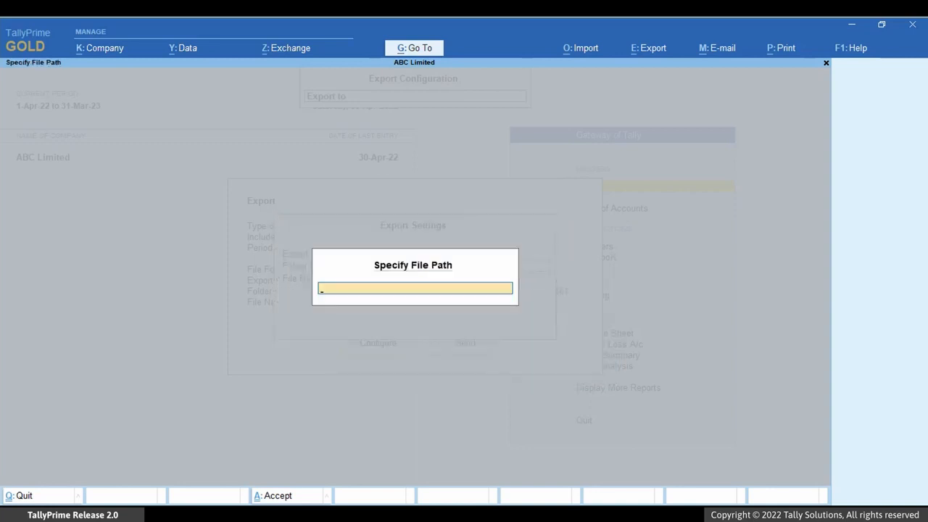
text(D:\export)
key(Return)
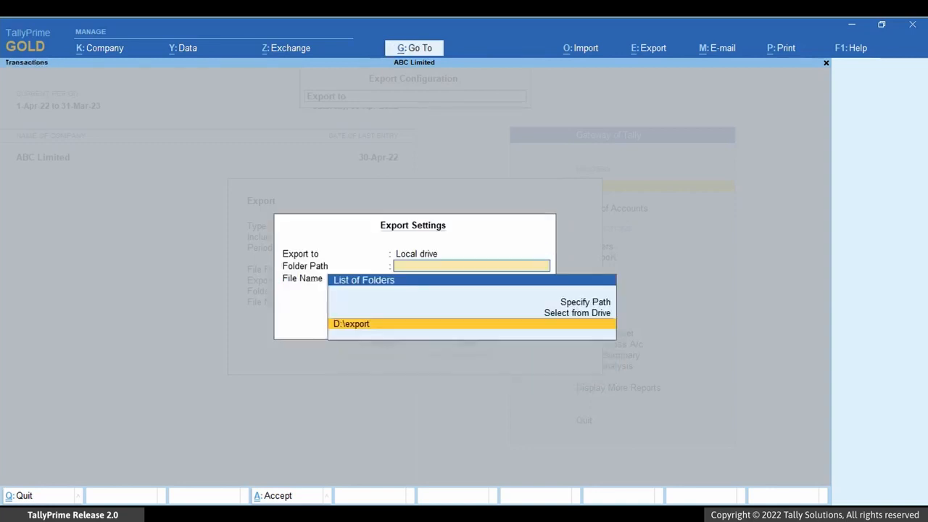
key(Return)
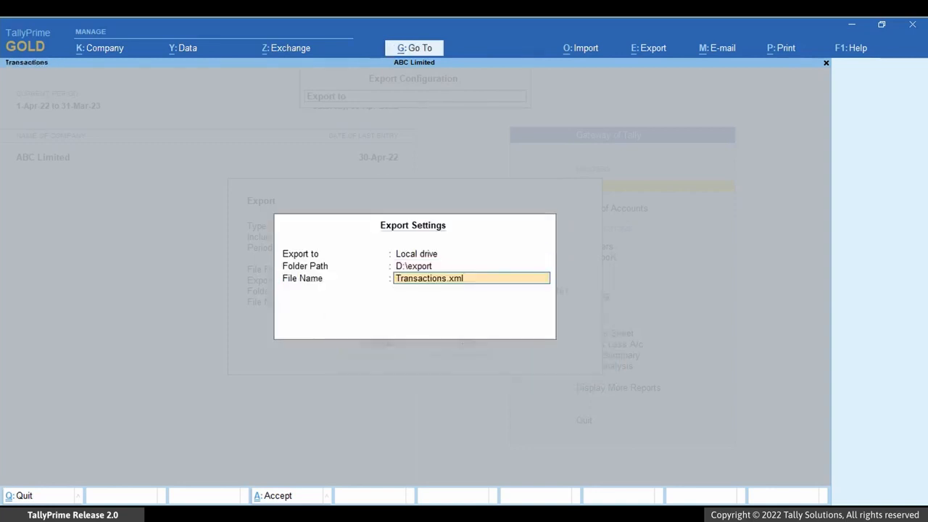
- Keep the file name Transactions.xml, accept the export configuration and export the transactions
key(Return)
key(ctrl+a)
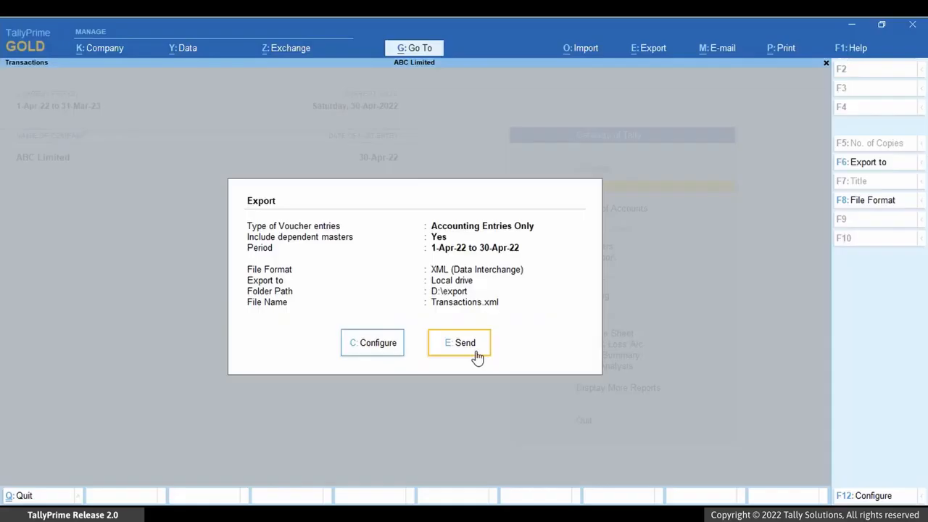
click(475, 351)
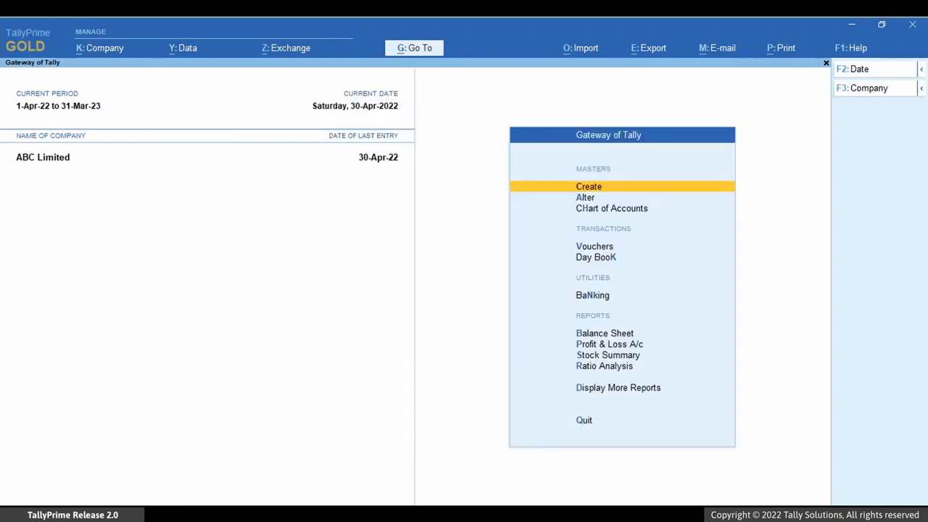
- Shut the company ABC Limited and open the company National Enterprises
key(alt+k)
key(Down)
key(Down)
key(Down)
key(Down)
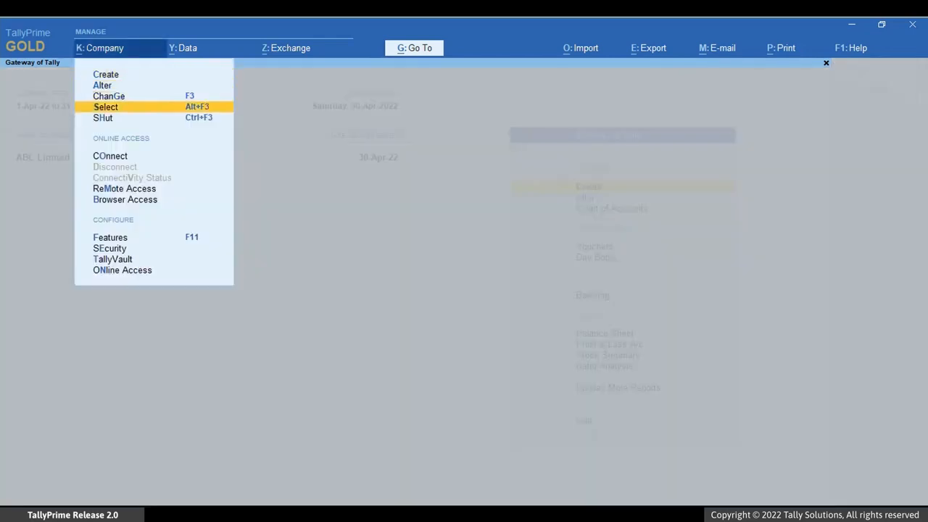
key(Return)
key(Return)
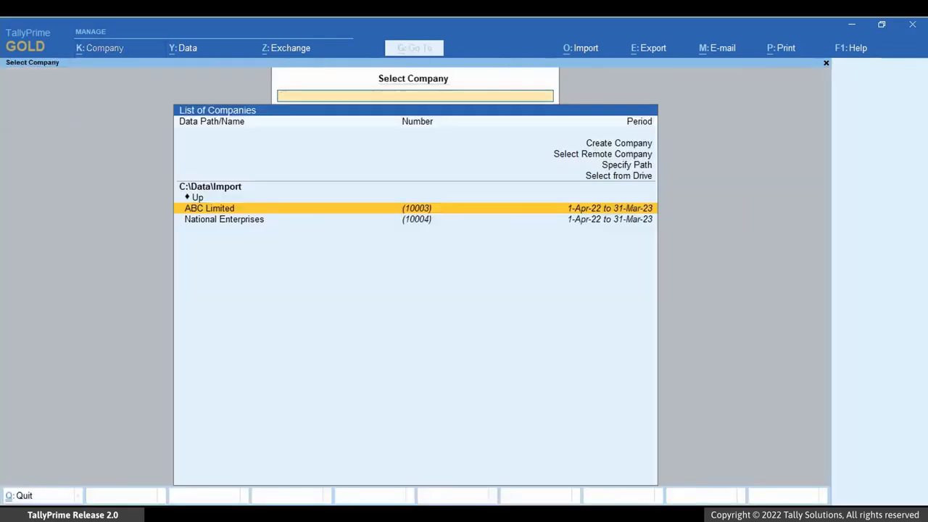
key(Down)
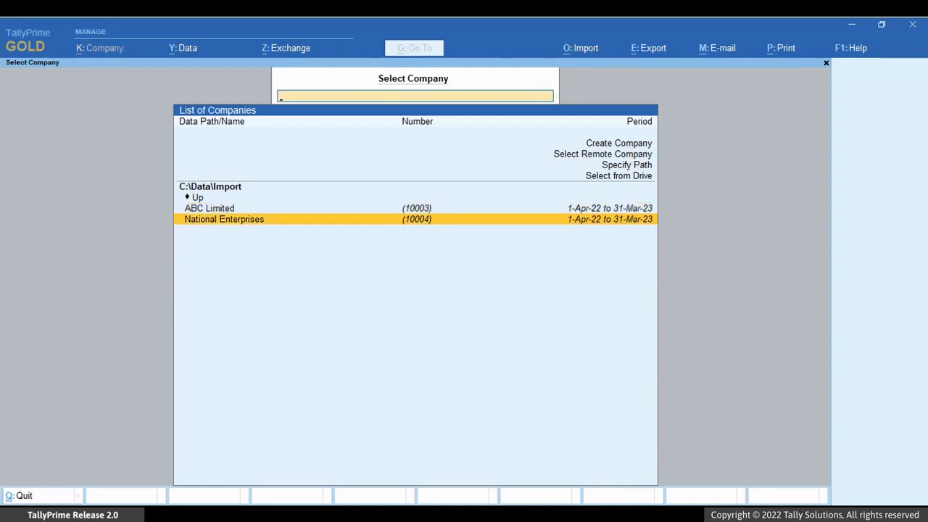
key(Return)
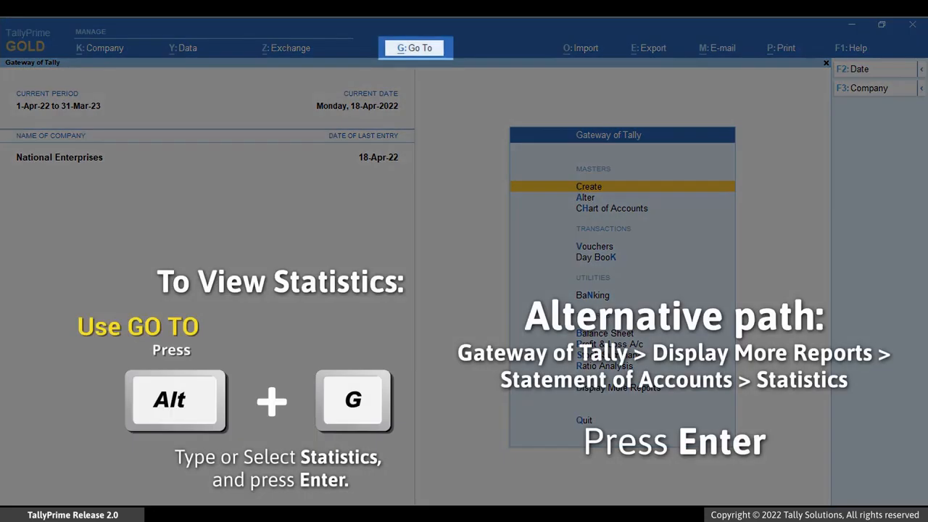
- Review the voucher and master counts in the Statistics report of National Enterprises, and close the report
key(alt+g)
text(Sta)
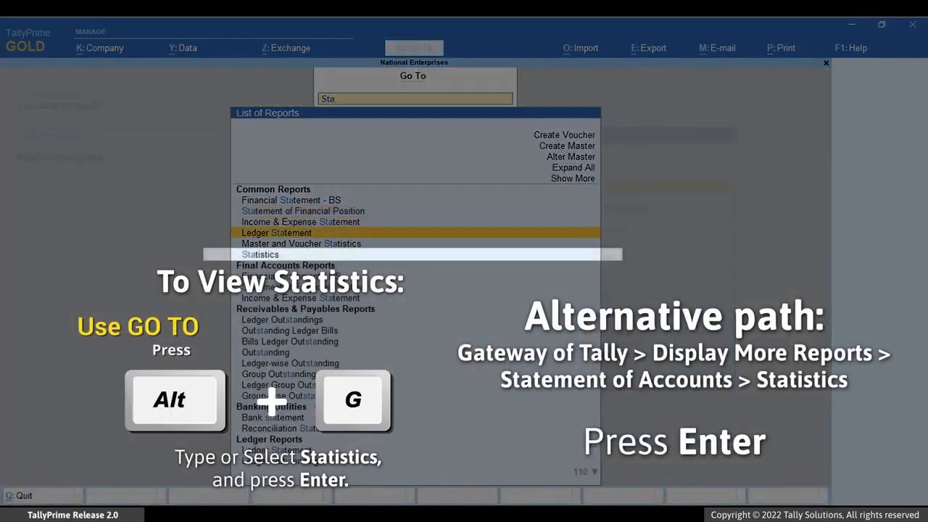
key(Down)
key(Down)
key(Return)
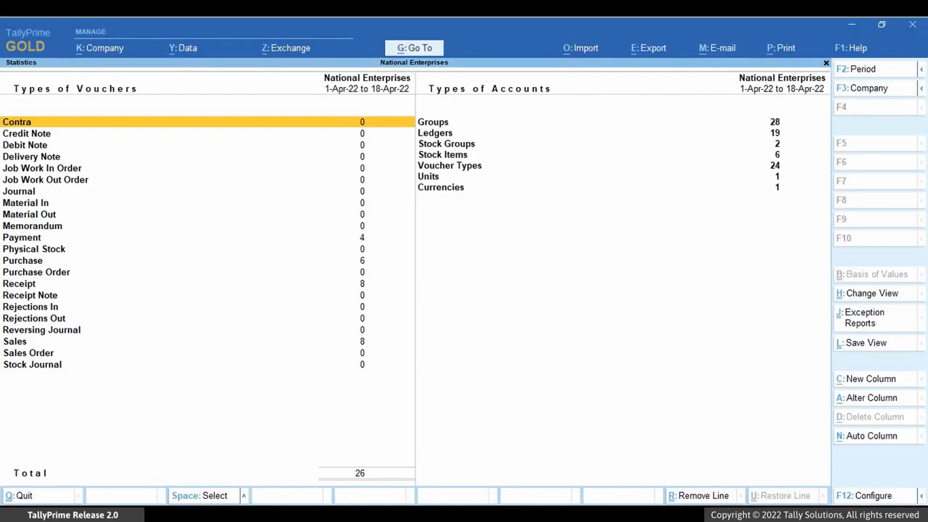
key(Escape)
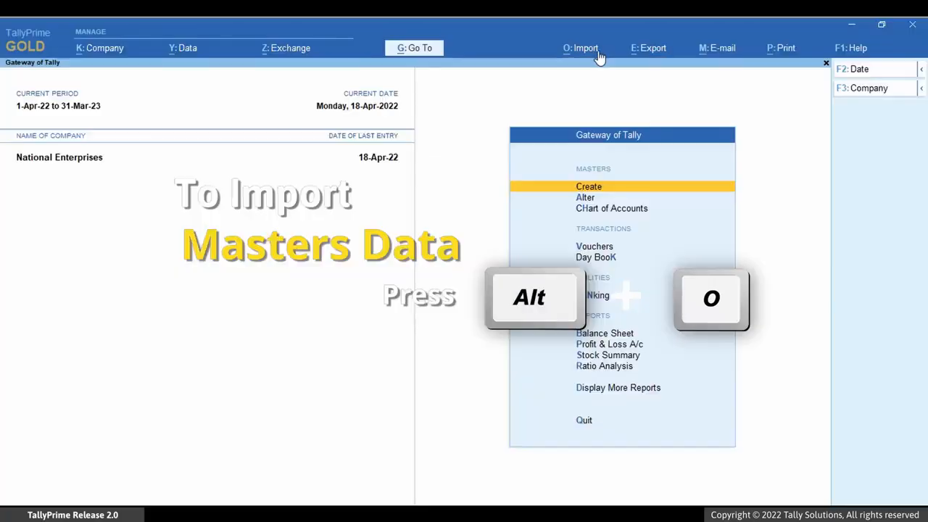
- Import transactions into National Enterprises, specifying the file path D:\export and selecting Transactions.xml as the file to import
key(alt+o)
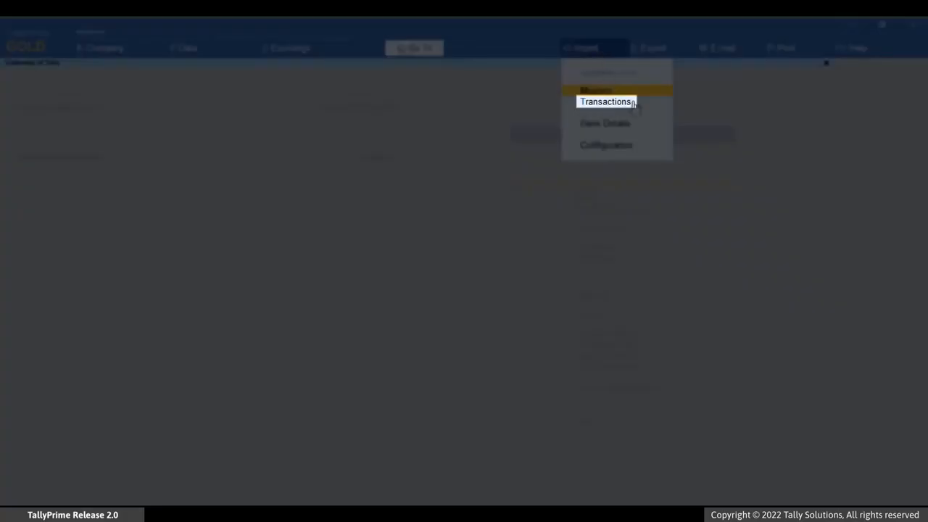
click(632, 103)
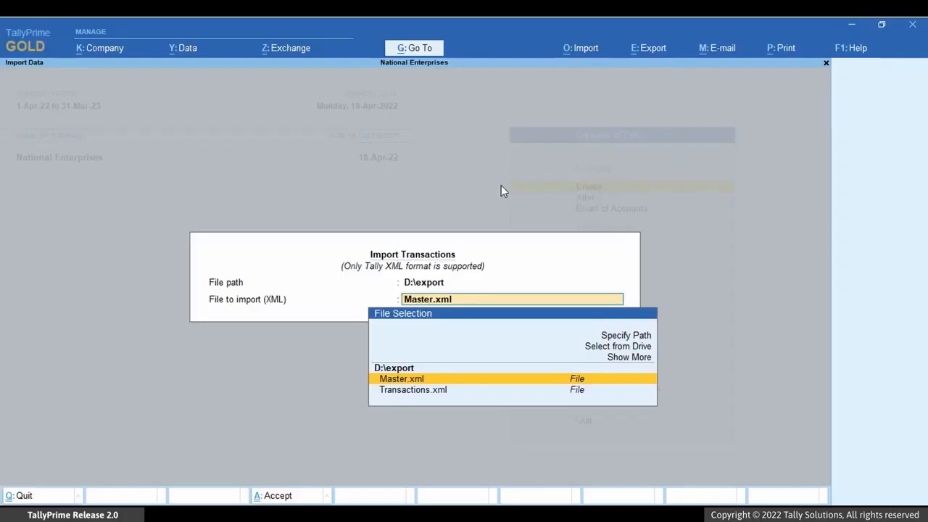
key(Up)
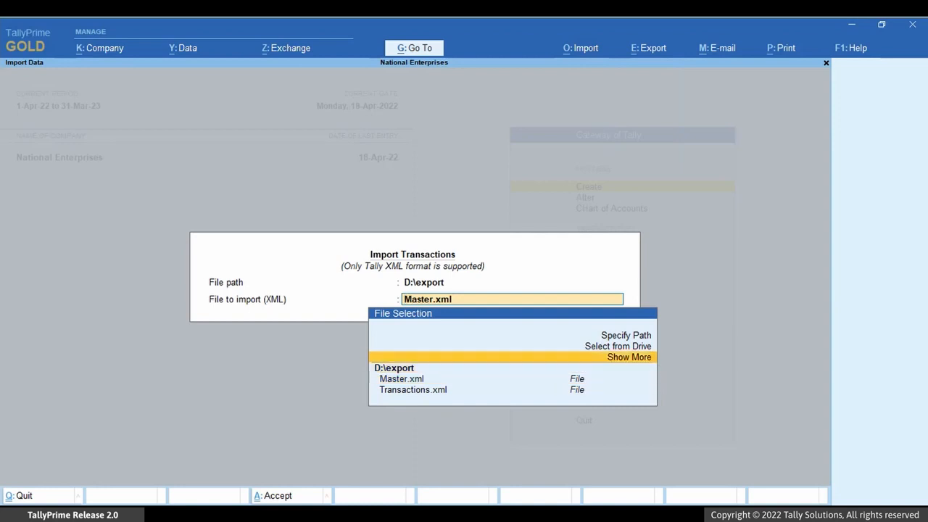
key(Up)
key(Up)
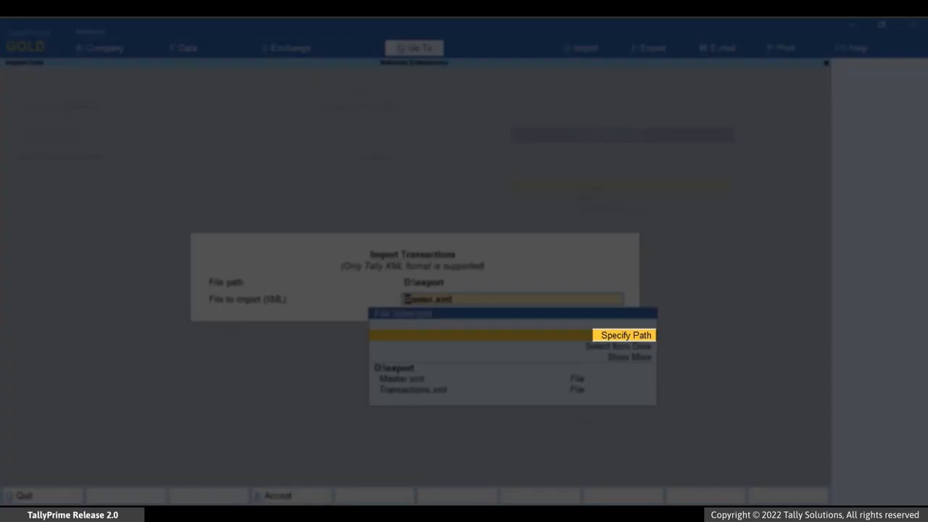
key(Return)
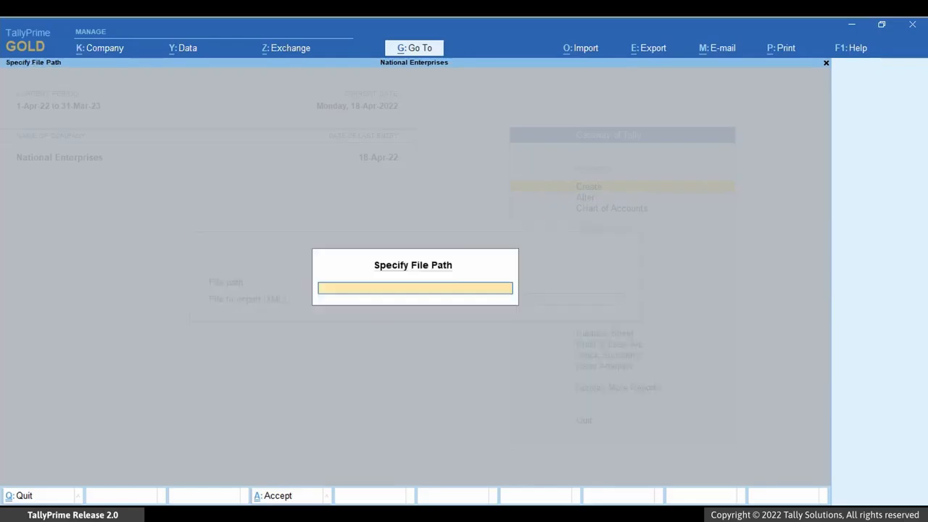
text(D:\export)
key(Return)
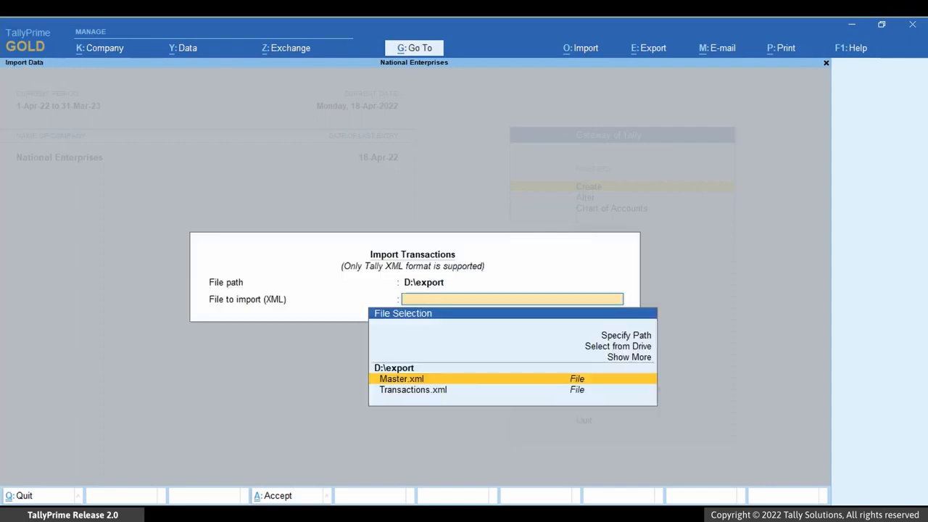
key(Down)
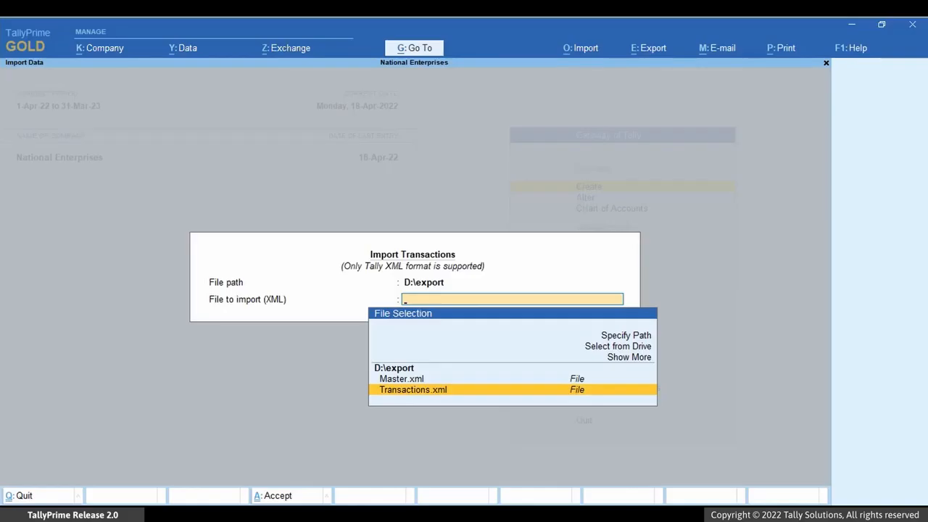
key(Return)
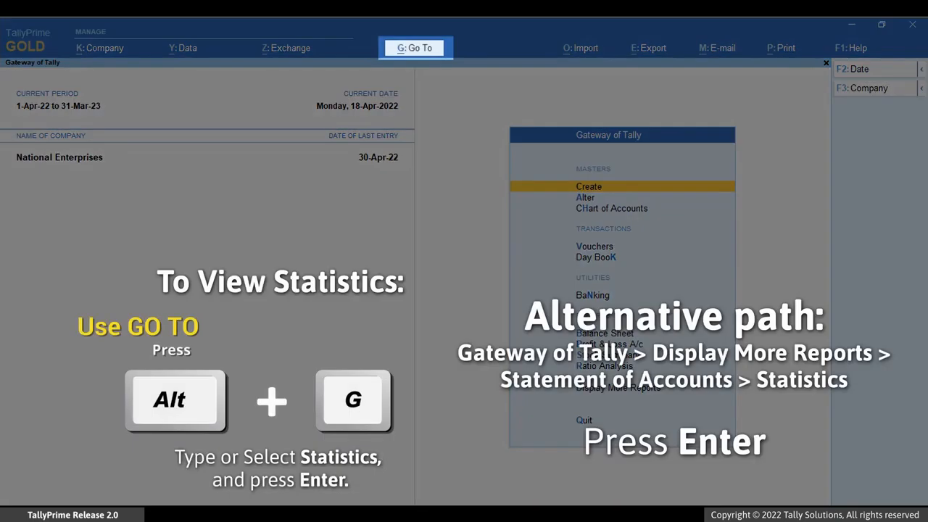
- Find and open the Statistics report of National Enterprises to check the voucher counts by type
key(alt+g)
text(Stat)
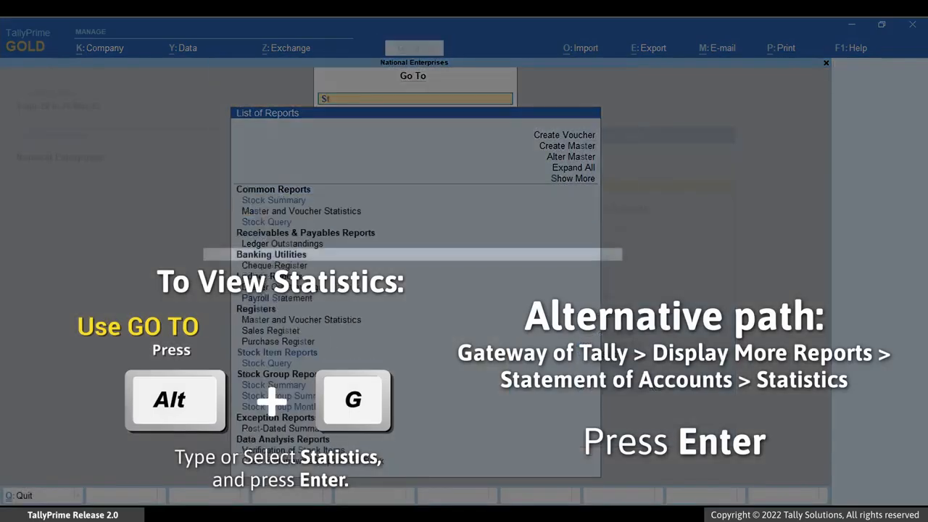
key(Down)
key(Down)
key(Down)
key(Down)
key(Down)
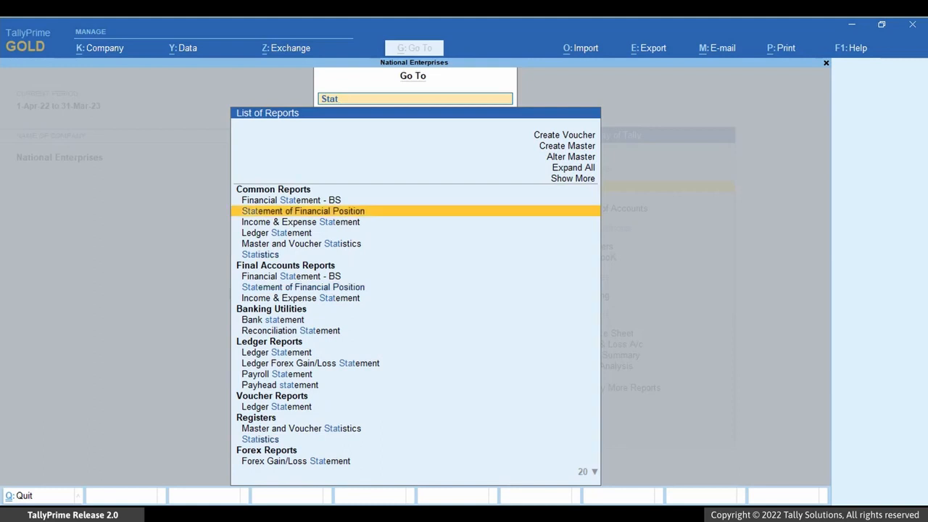
key(Return)
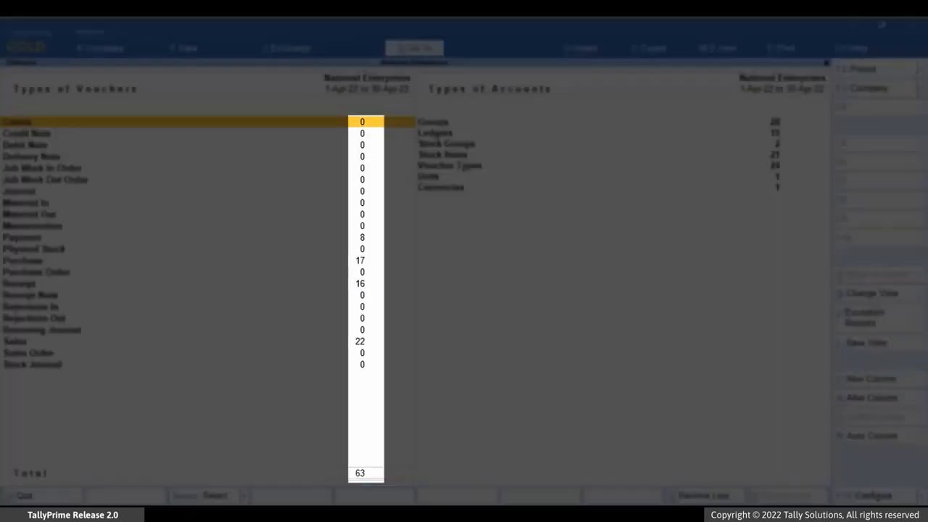